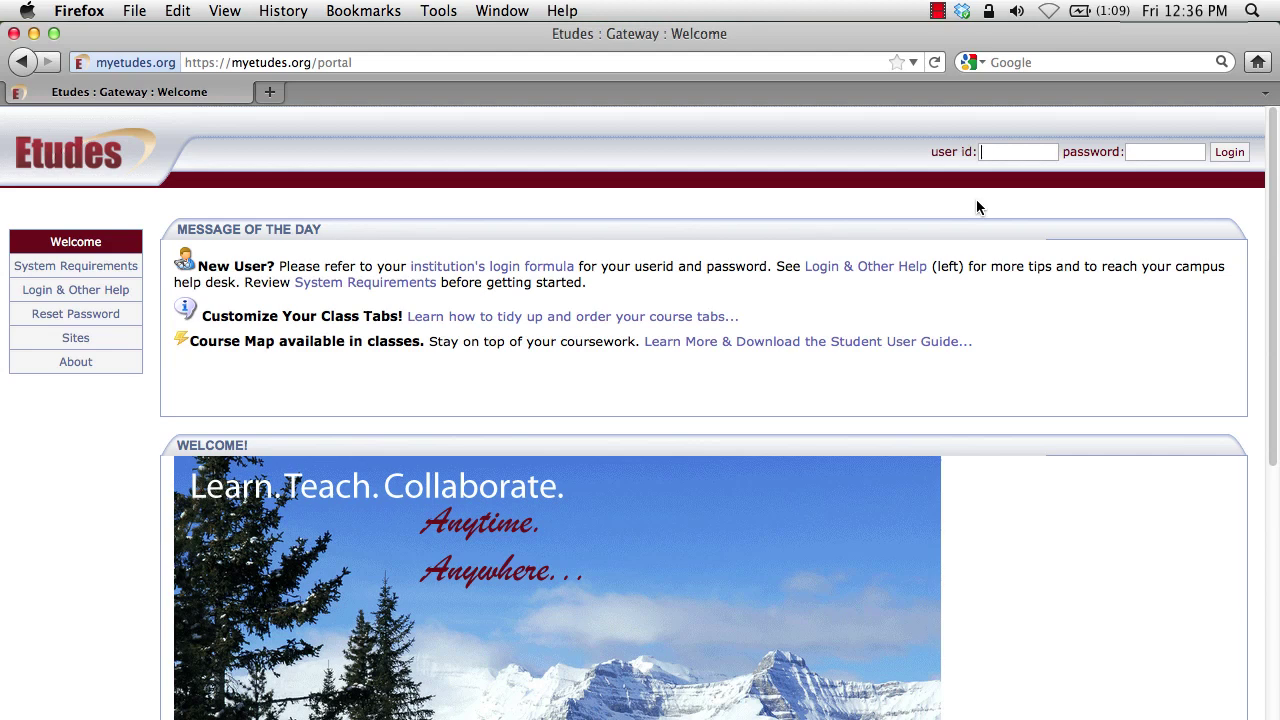
Sign in on the Etudes gateway page with your user id and password.
{"action": "left_click", "coordinate": [996, 154]}
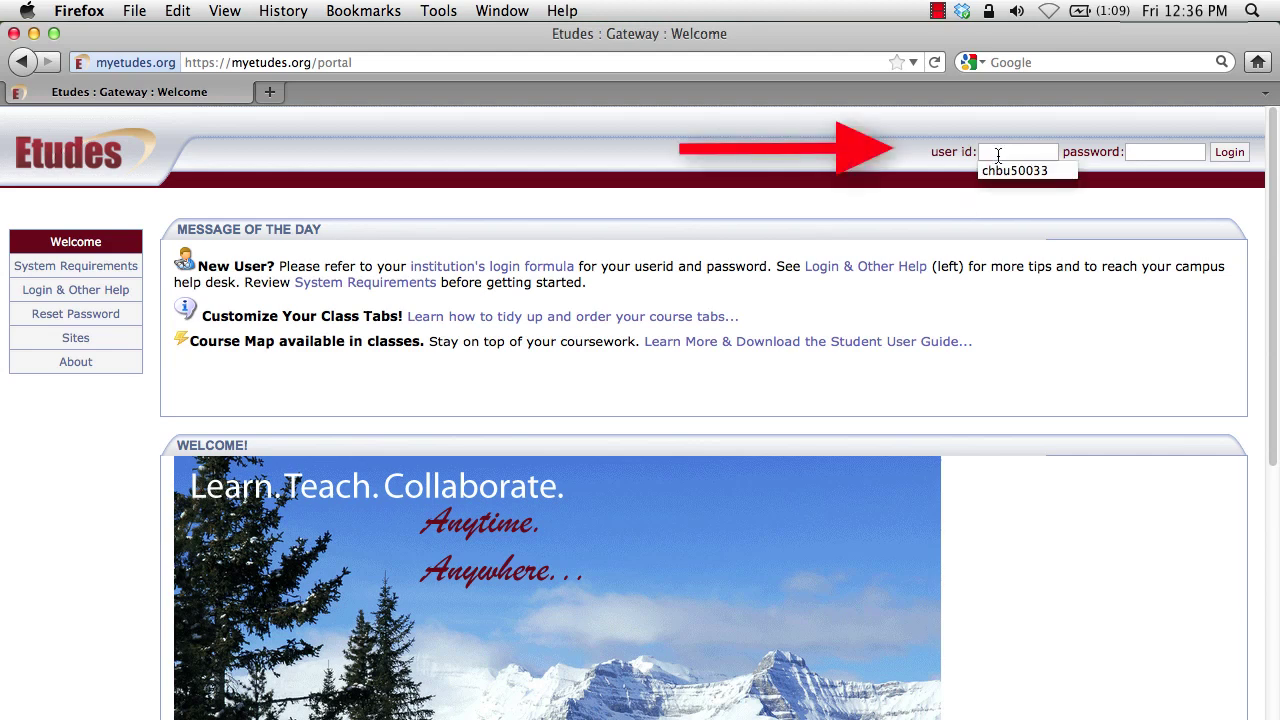
{"action": "type", "text": "chbu50033"}
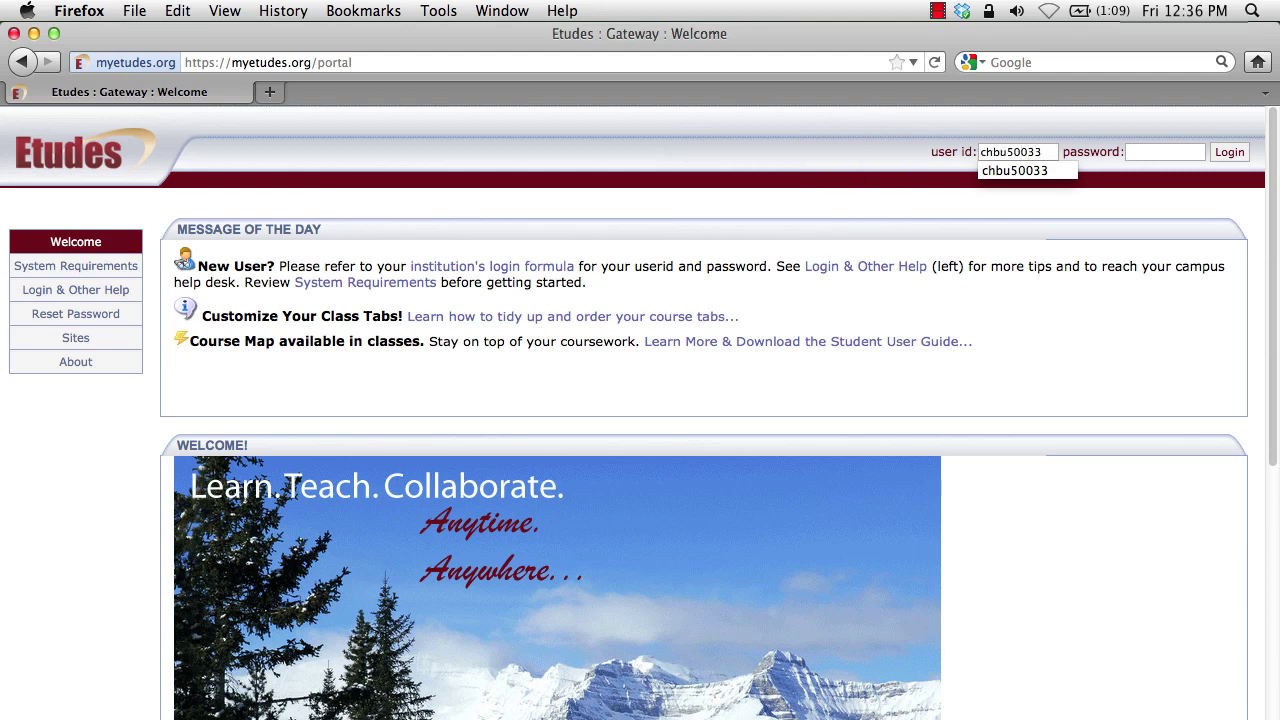
{"action": "left_click", "coordinate": [1165, 152]}
{"action": "type", "text": "••••••••••••"}
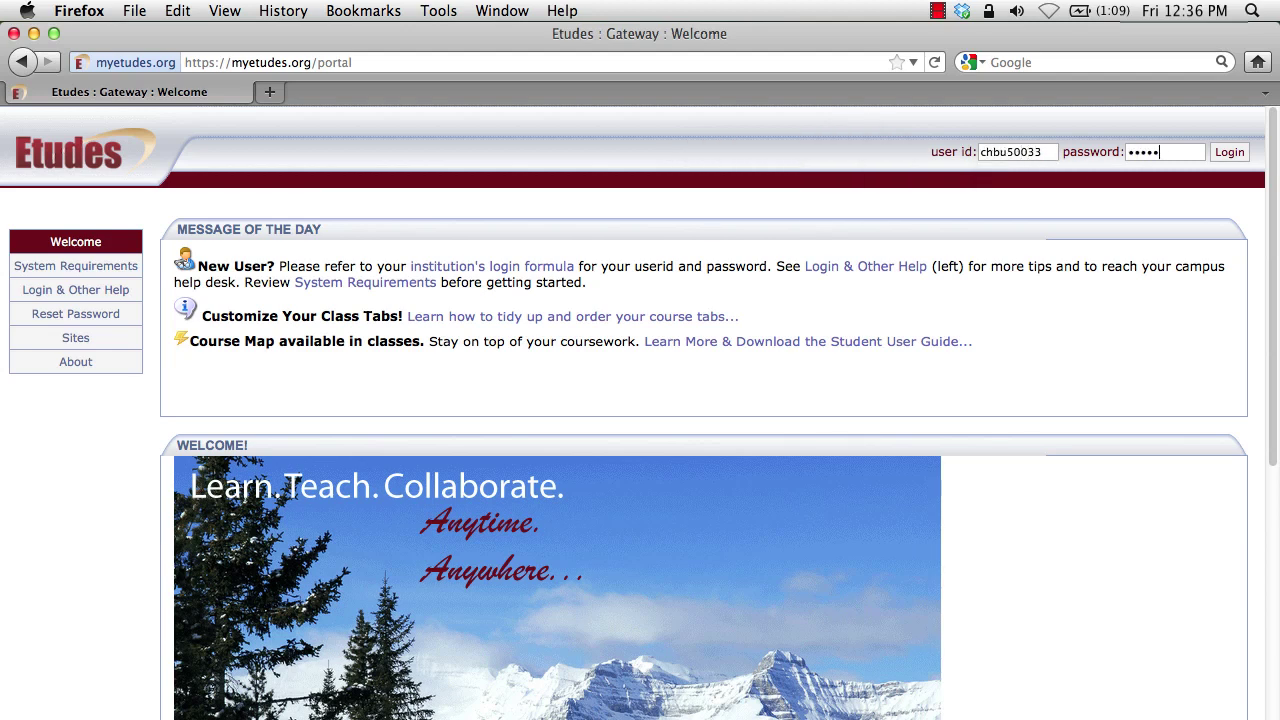
{"action": "type", "text": "•"}
{"action": "left_click", "coordinate": [1231, 152]}
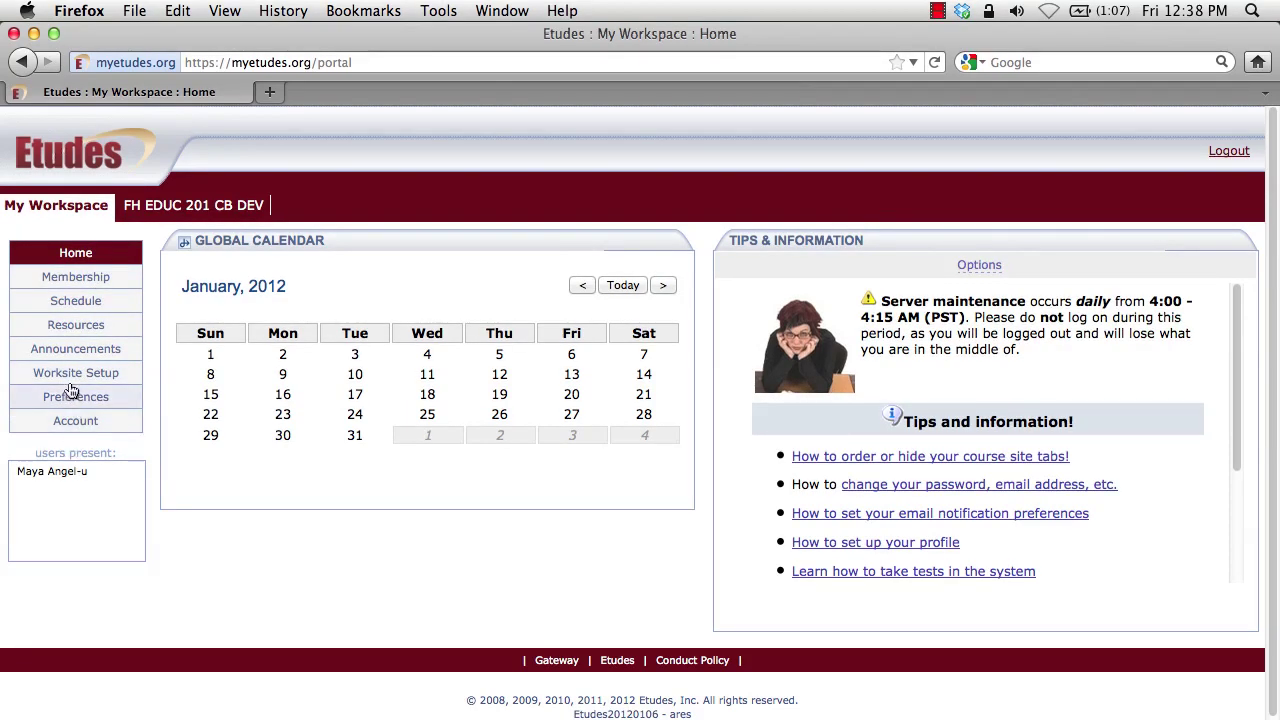
Go to the My Workspace Schedule page from the left menu.
{"action": "left_click", "coordinate": [64, 298]}
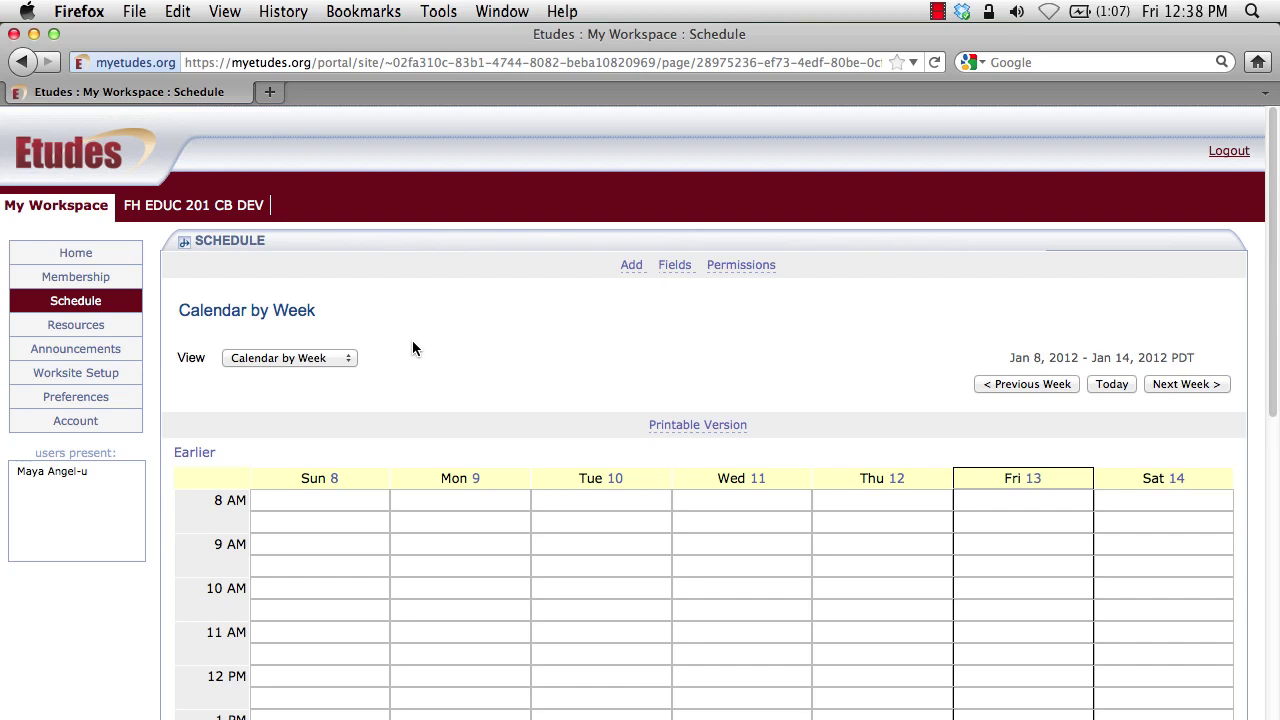
Switch the schedule to Calendar by Year, choose Add, then go to workspace Resources.
{"action": "scroll", "coordinate": [412, 342], "scroll_direction": "down", "scroll_amount": 1}
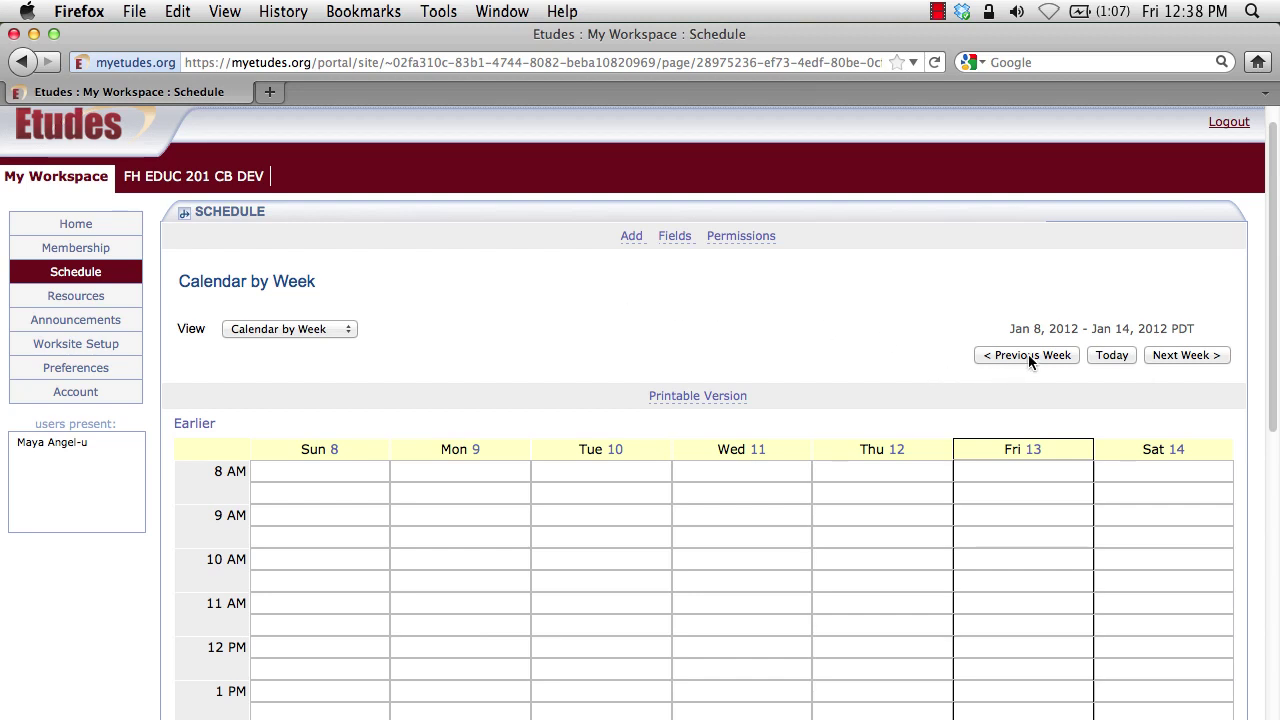
{"action": "left_click", "coordinate": [335, 329]}
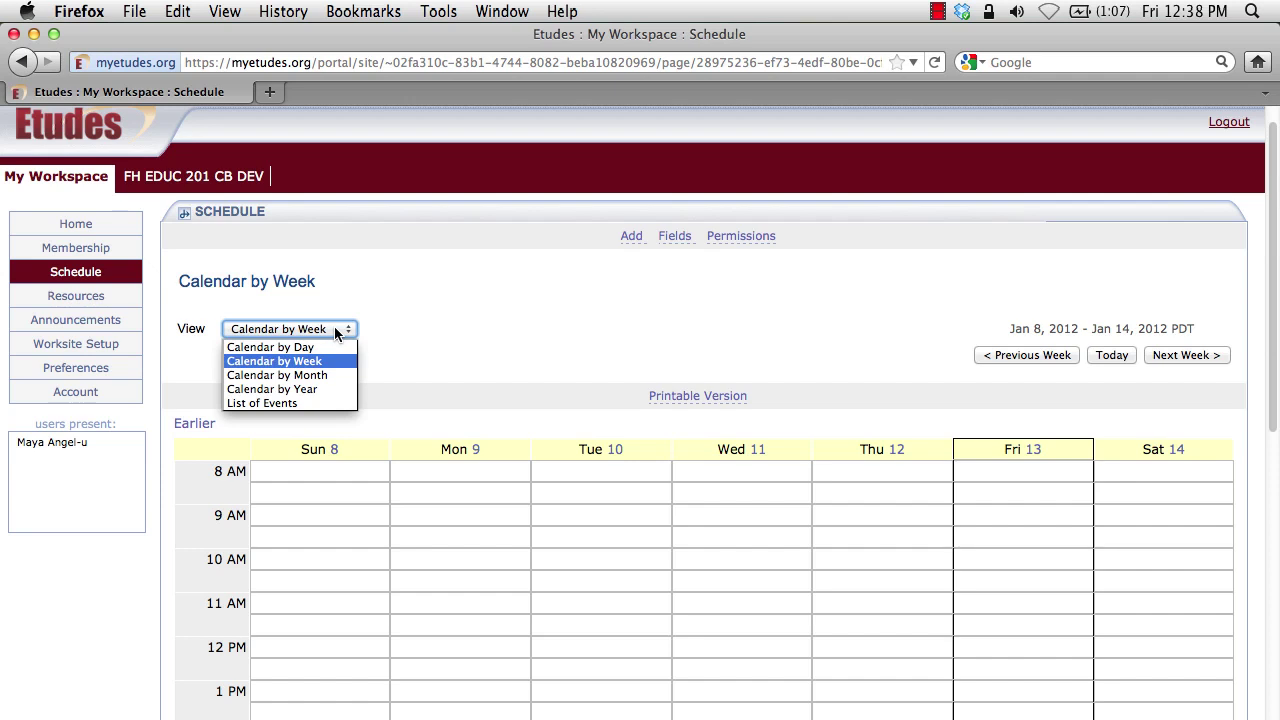
{"action": "left_click", "coordinate": [324, 389]}
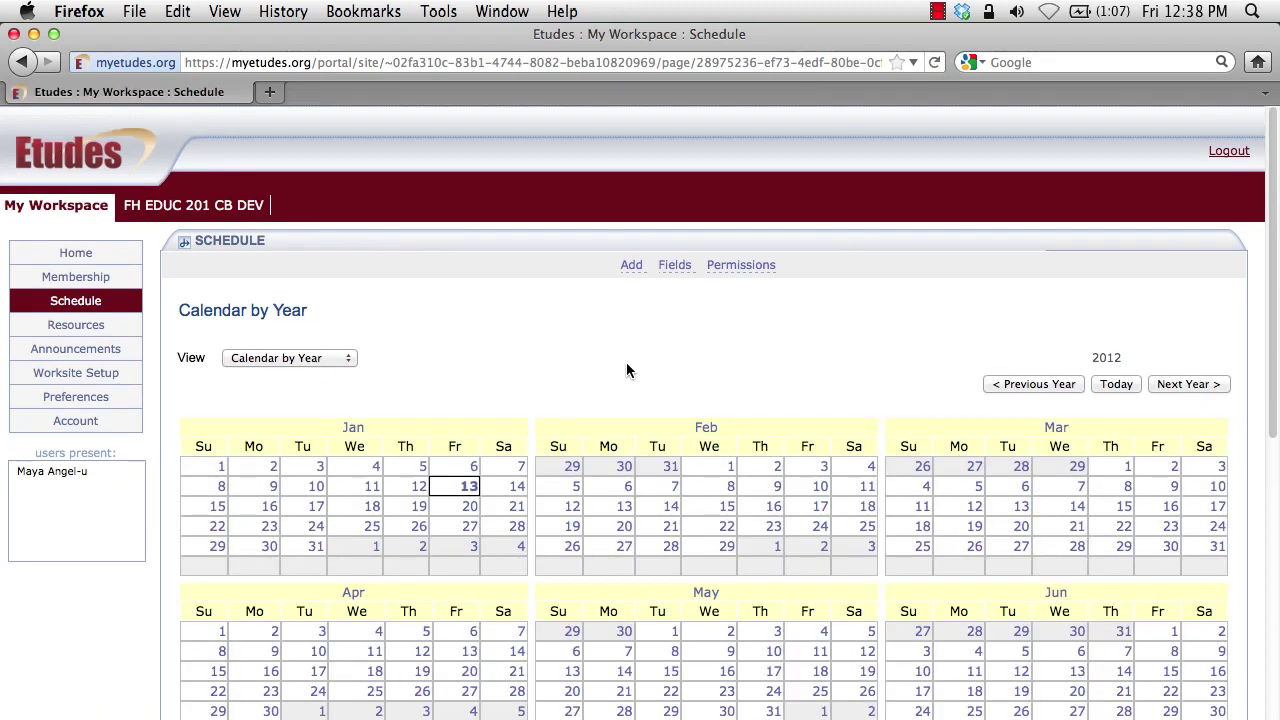
{"action": "left_click", "coordinate": [631, 268]}
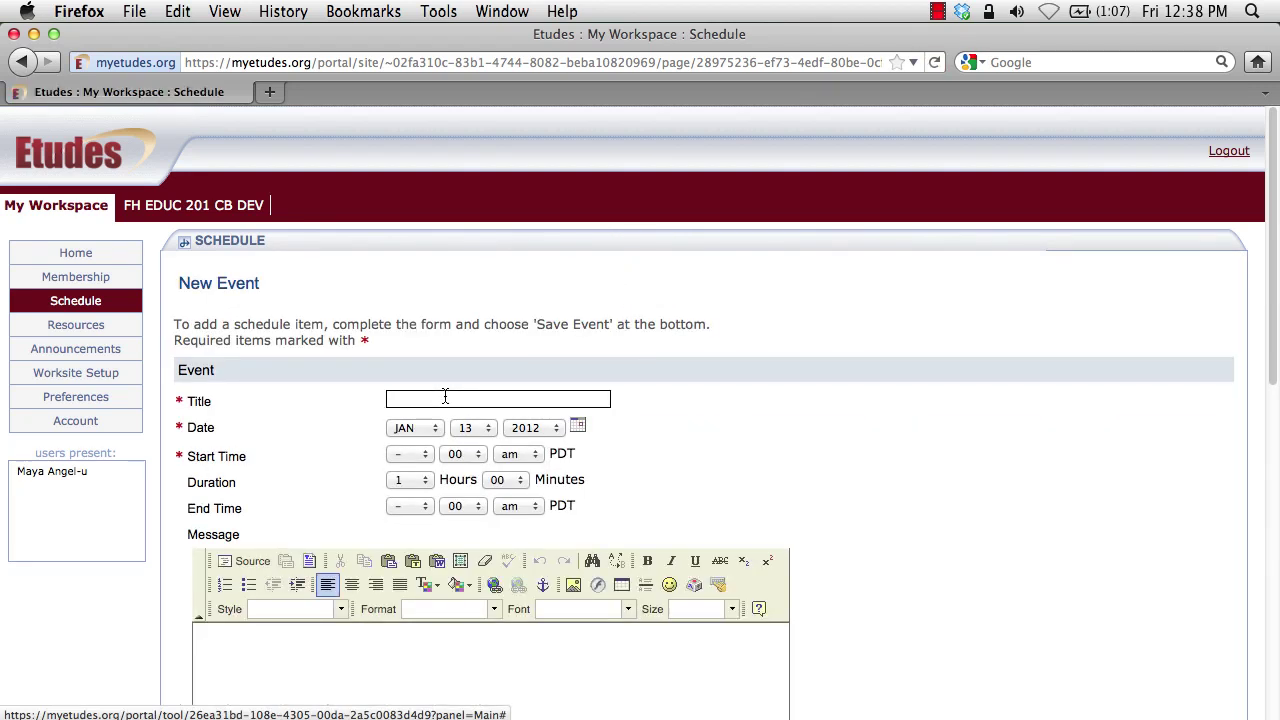
{"action": "left_click", "coordinate": [80, 324]}
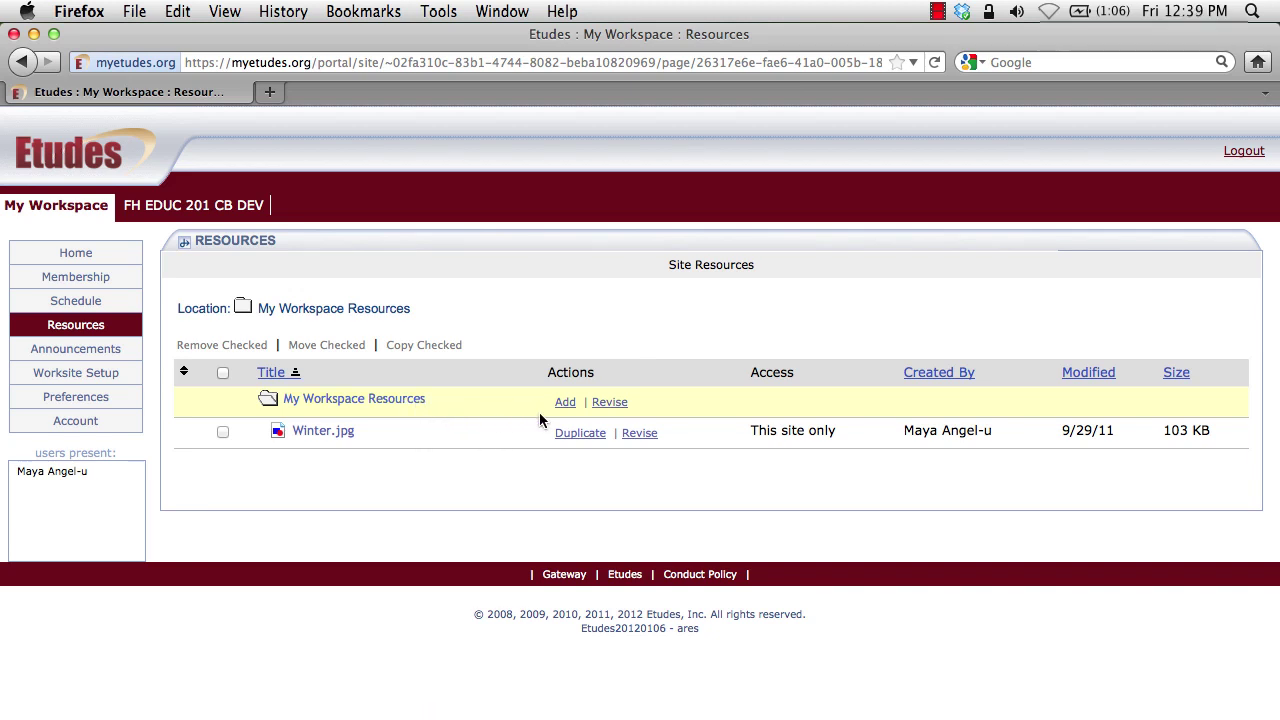
Start a new Resources item, switch its type to URL and back to File Upload, and browse for a file.
{"action": "left_click", "coordinate": [566, 404]}
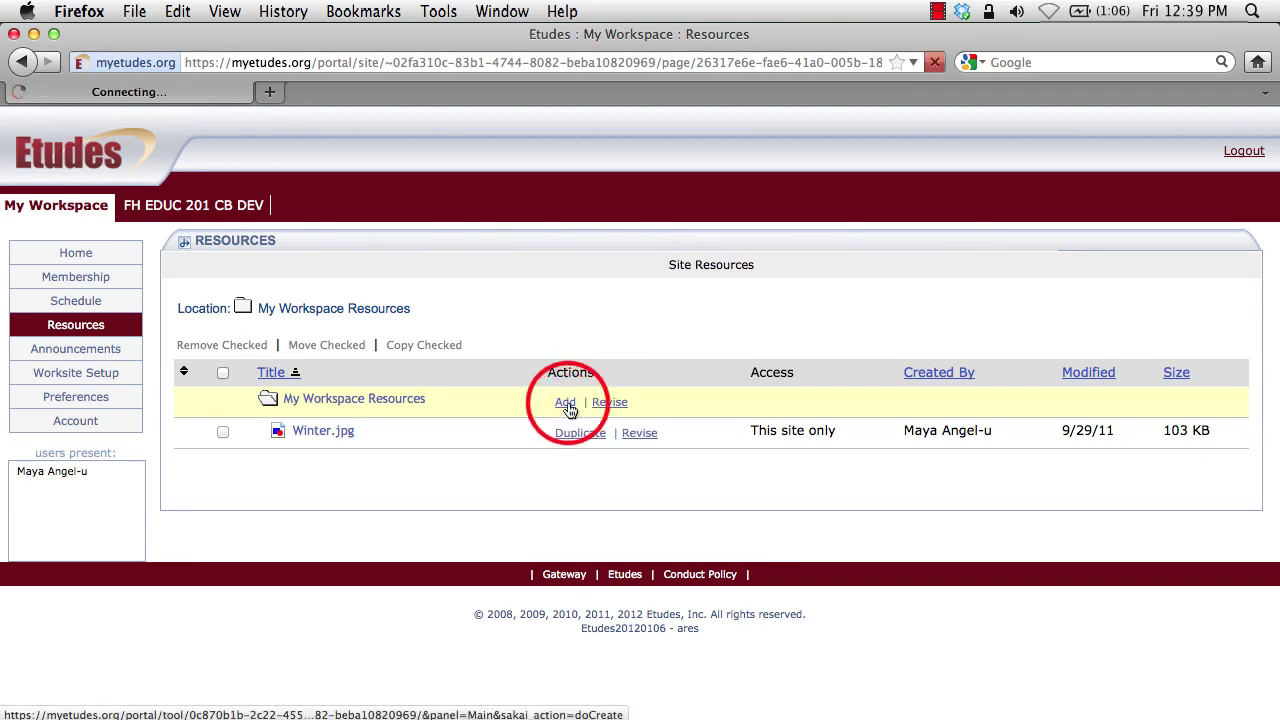
{"action": "scroll", "coordinate": [567, 402], "scroll_direction": "down", "scroll_amount": 3}
{"action": "scroll", "coordinate": [567, 409], "scroll_direction": "down", "scroll_amount": 2}
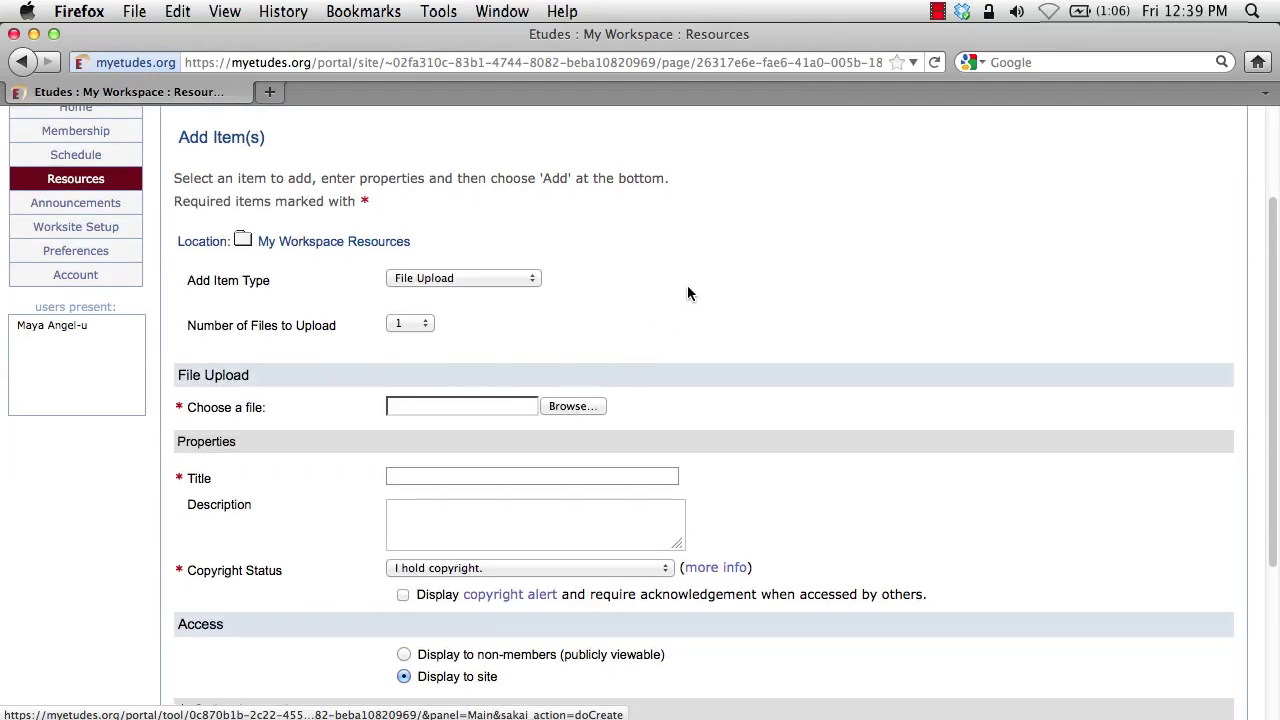
{"action": "left_click", "coordinate": [520, 283]}
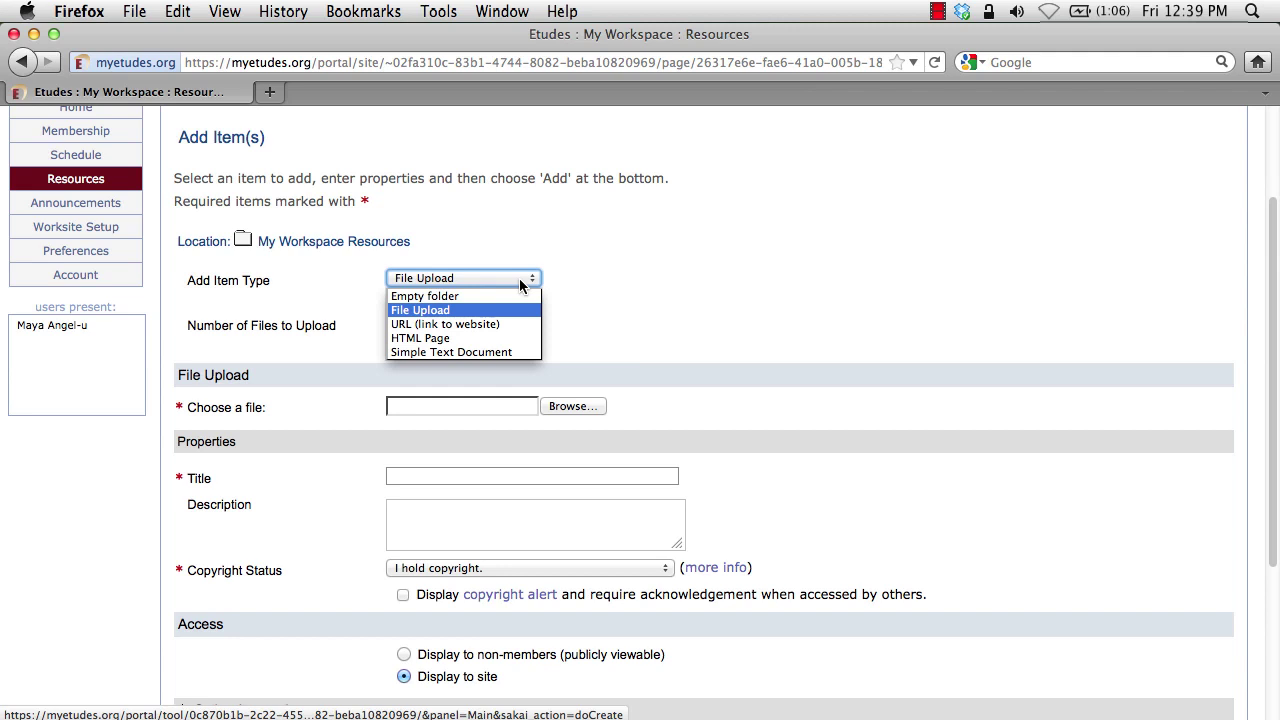
{"action": "left_click", "coordinate": [499, 325]}
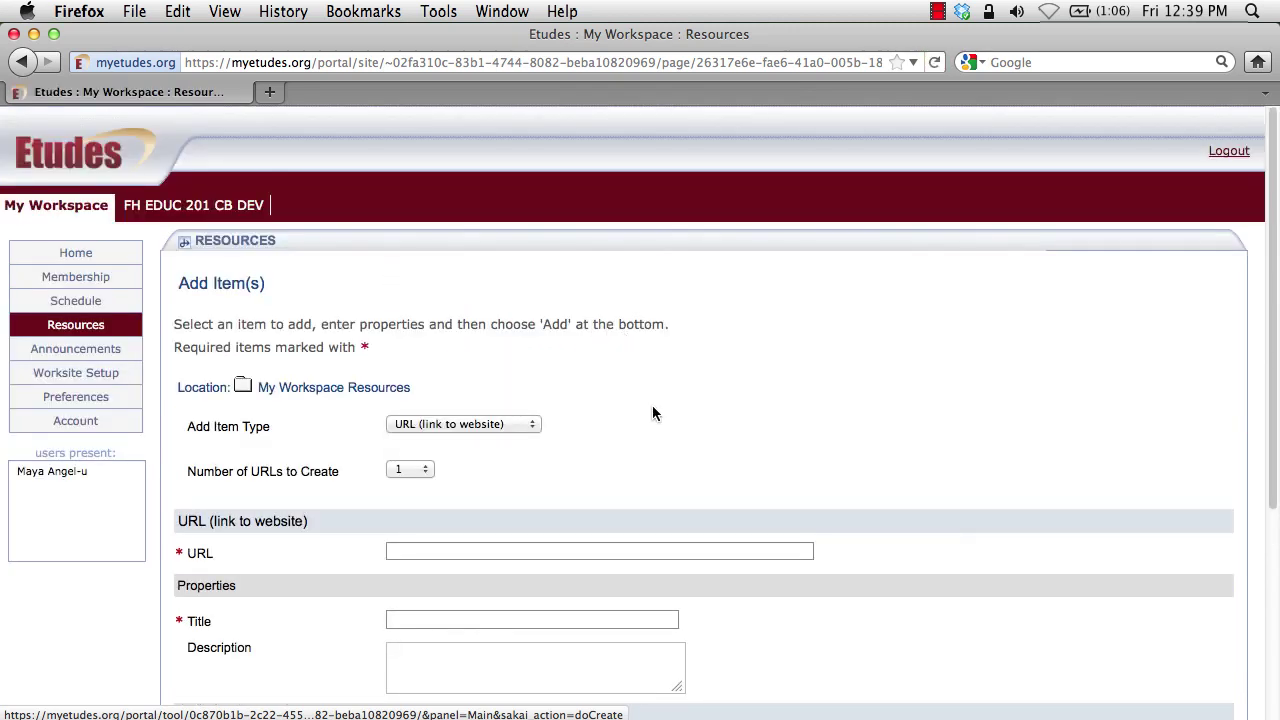
{"action": "scroll", "coordinate": [646, 500], "scroll_direction": "down", "scroll_amount": 3}
{"action": "left_click", "coordinate": [522, 298]}
{"action": "left_click", "coordinate": [499, 327]}
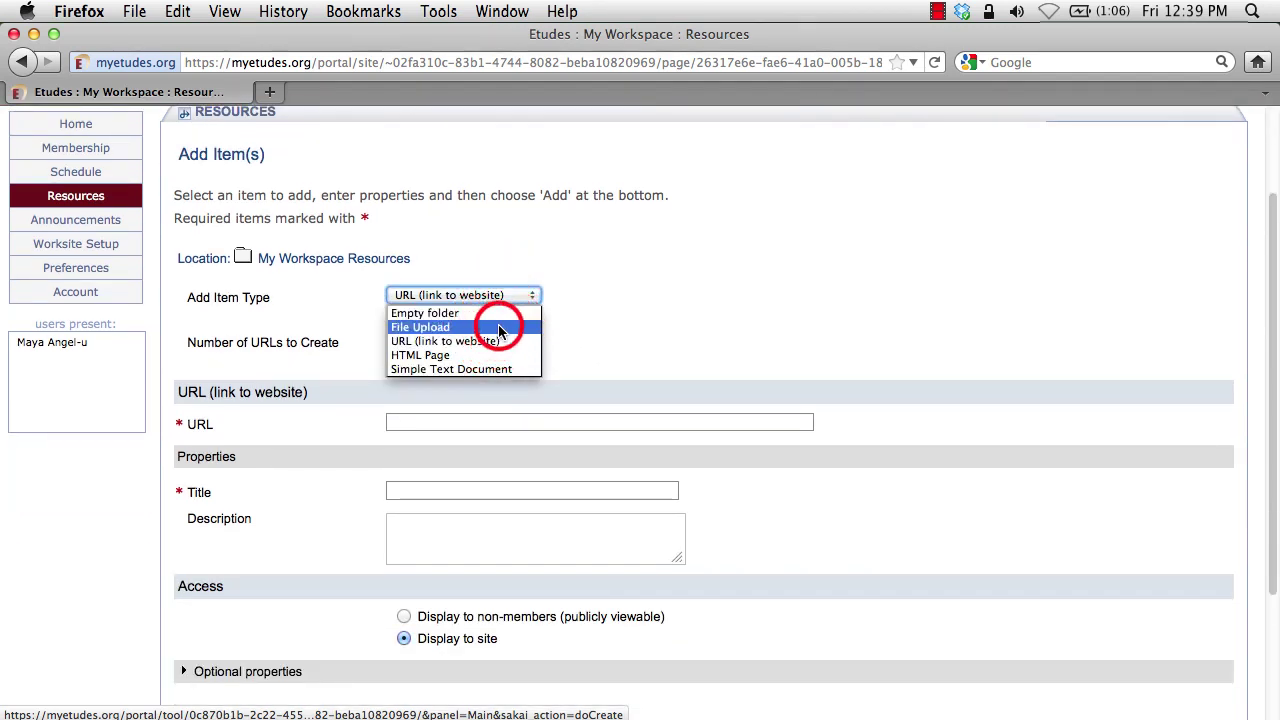
{"action": "scroll", "coordinate": [624, 405], "scroll_direction": "down", "scroll_amount": 3}
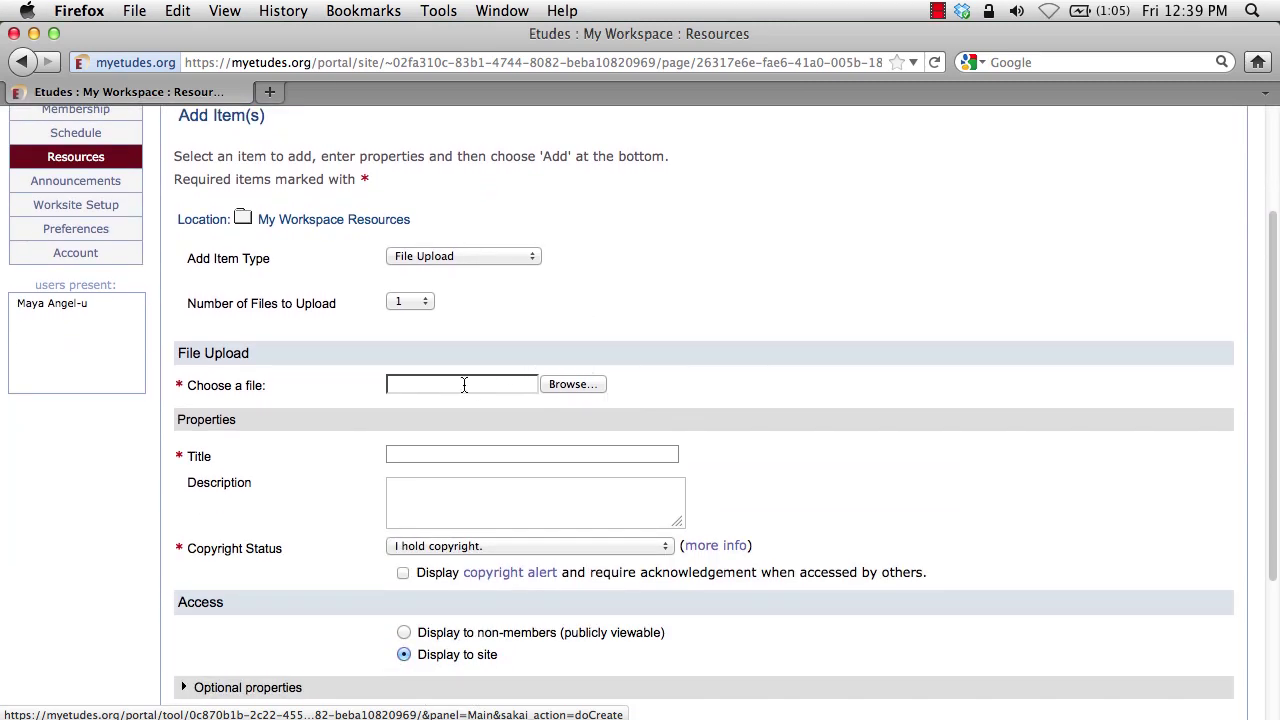
{"action": "left_click", "coordinate": [446, 385]}
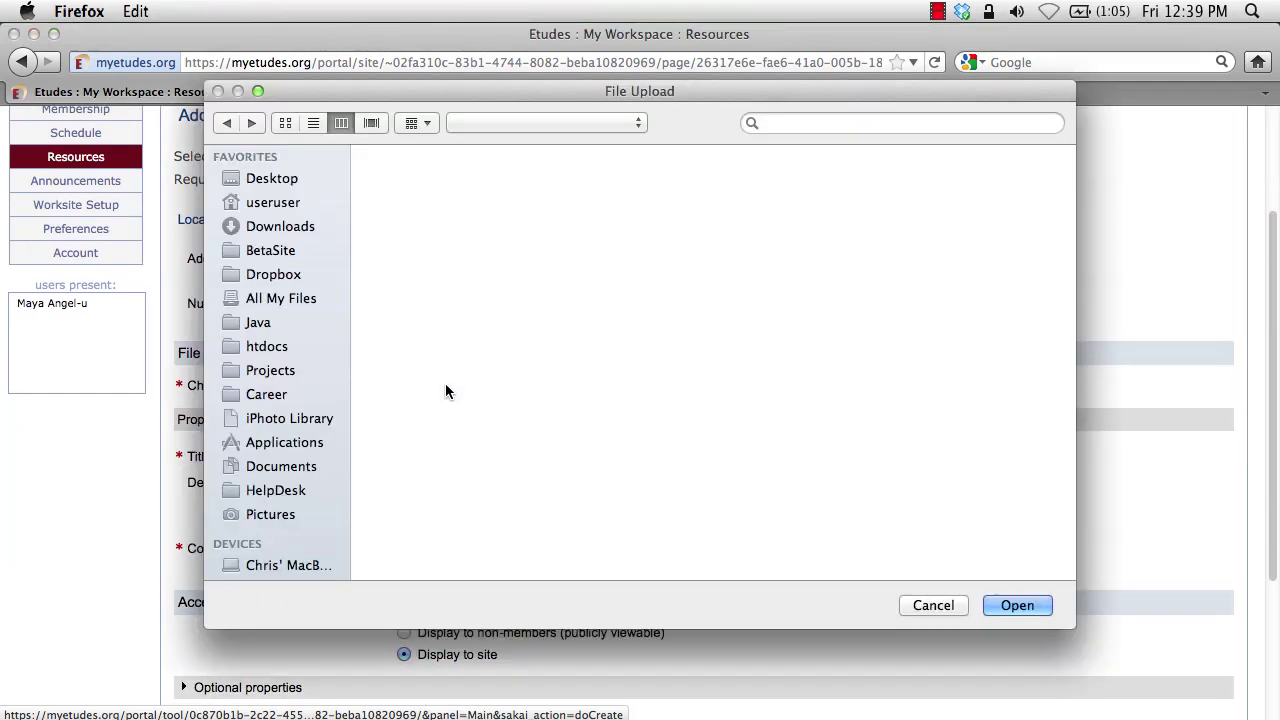
Choose the Desktop screenshot file and retitle it 'Here is my screenshot'.
{"action": "left_click", "coordinate": [485, 247]}
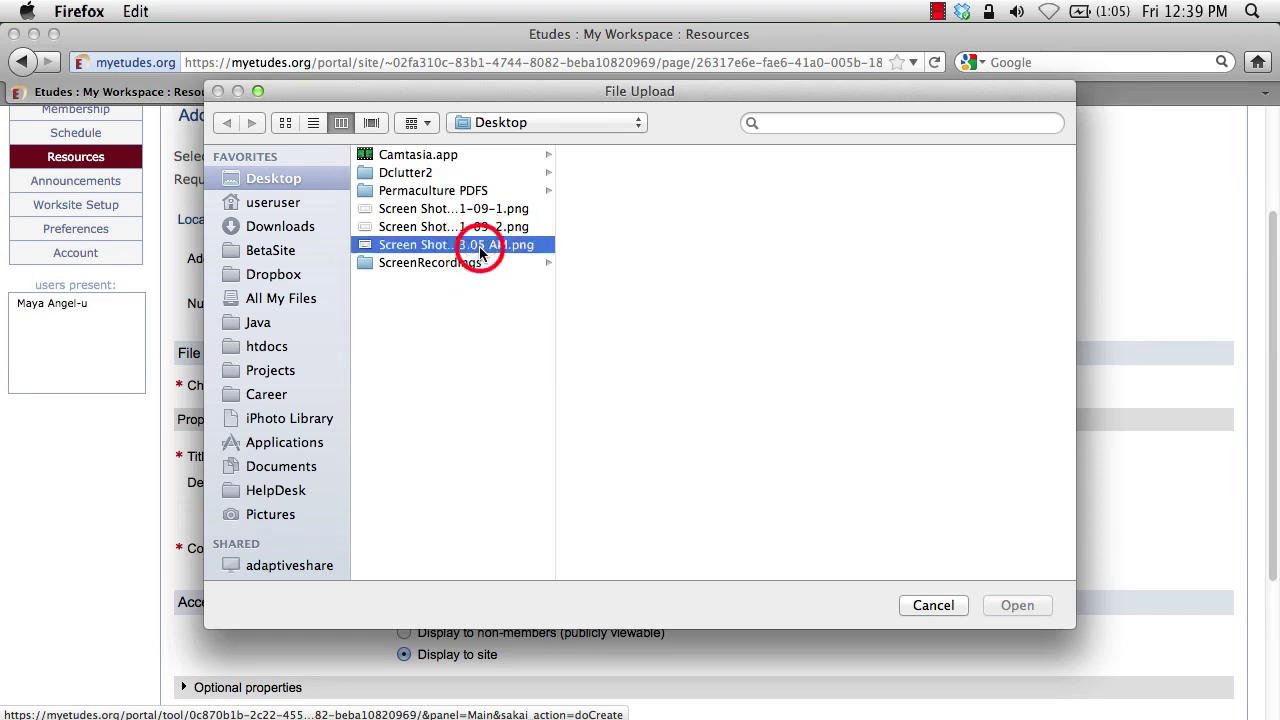
{"action": "left_click", "coordinate": [1012, 602]}
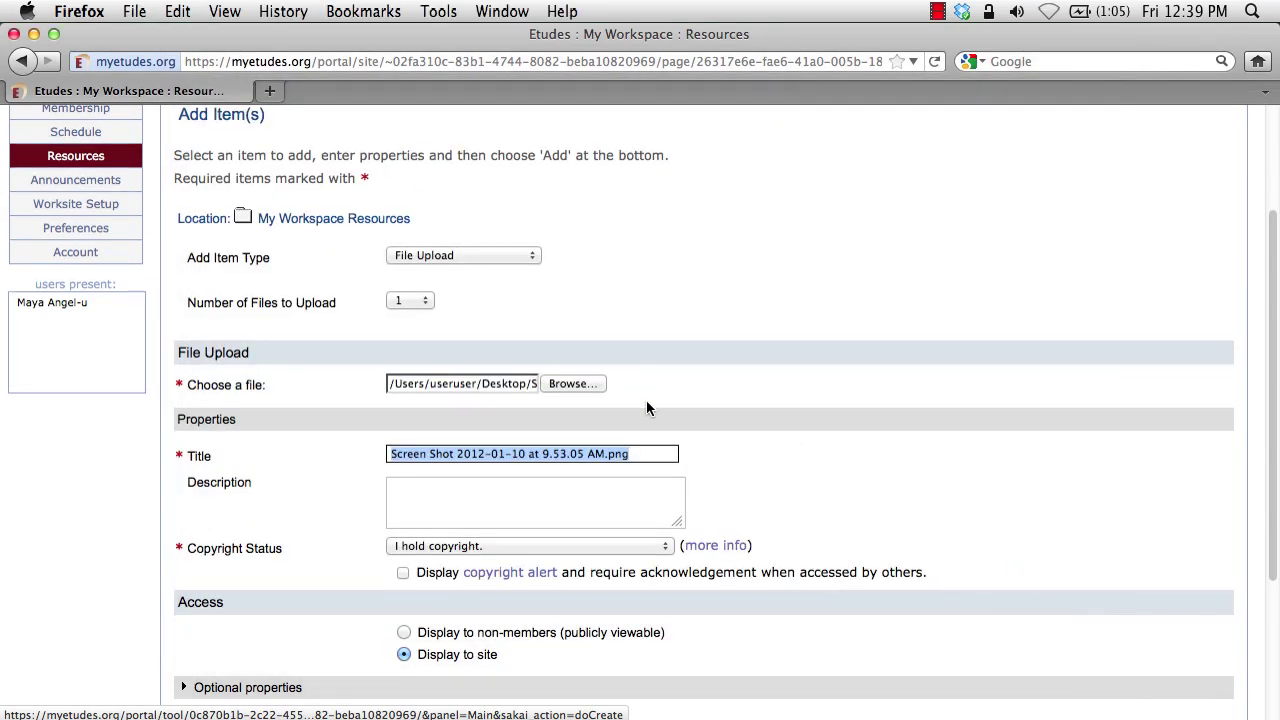
{"action": "scroll", "coordinate": [646, 400], "scroll_direction": "down", "scroll_amount": 2}
{"action": "left_click", "coordinate": [647, 371]}
{"action": "triple_click", "coordinate": [647, 371]}
{"action": "type", "text": "Here is m"}
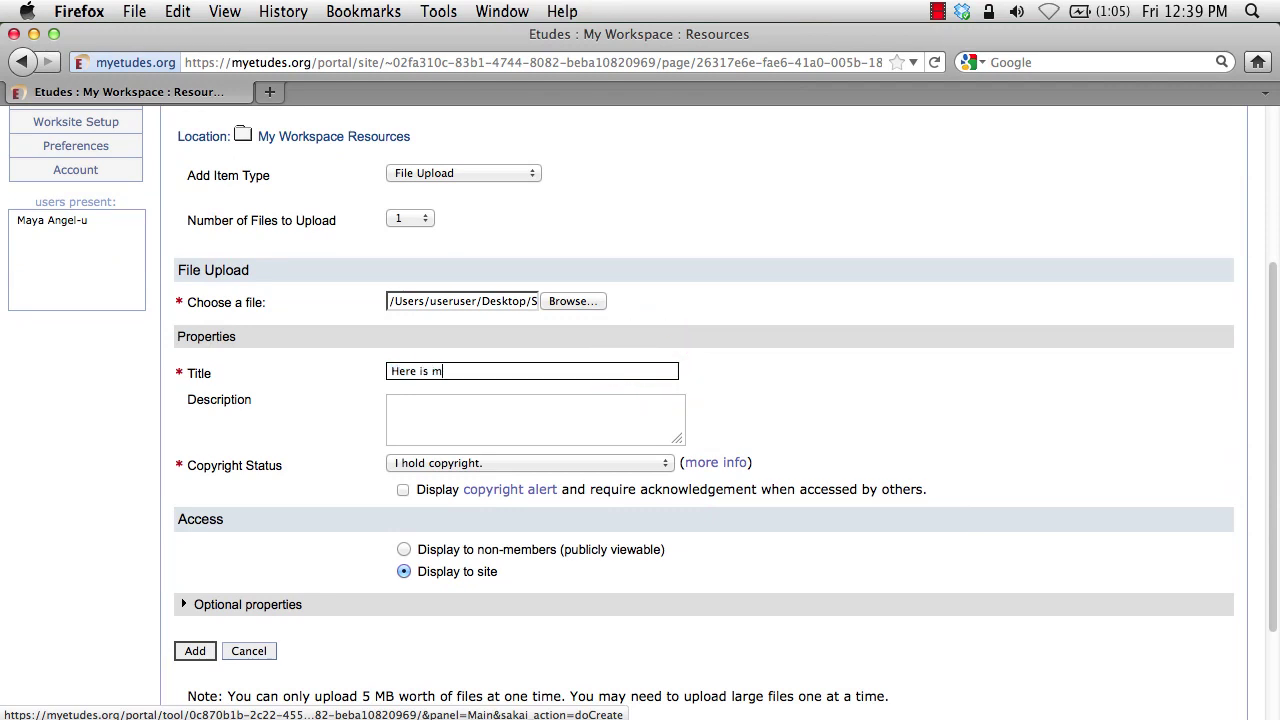
{"action": "type", "text": "y screenshot"}
{"action": "key", "text": "Tab"}
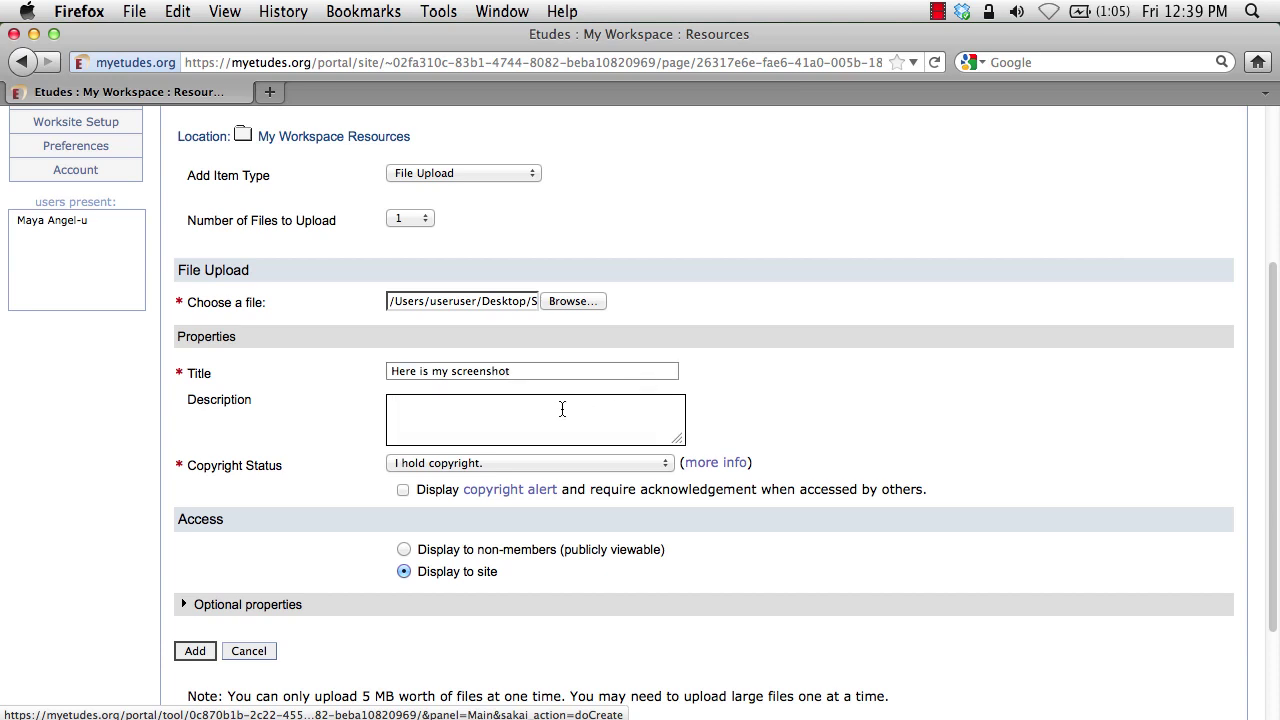
Make the upload publicly viewable and submit it.
{"action": "scroll", "coordinate": [346, 416], "scroll_direction": "down", "scroll_amount": 2}
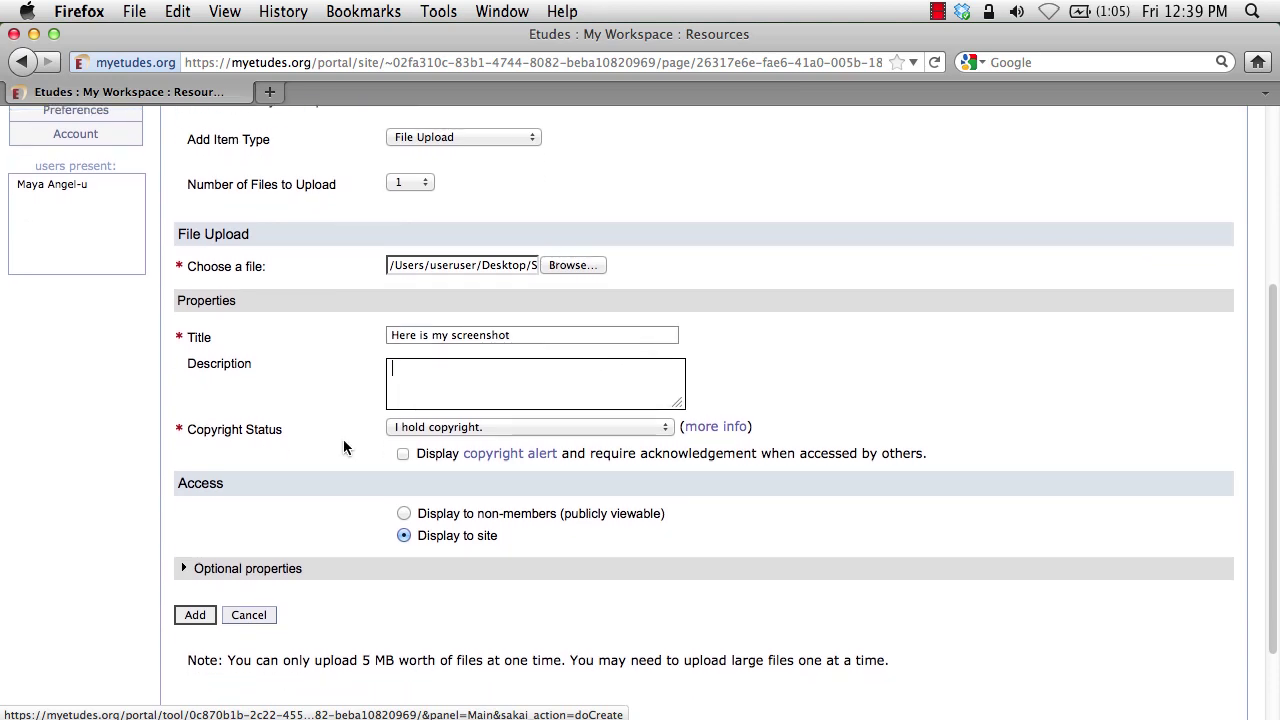
{"action": "left_click", "coordinate": [404, 514]}
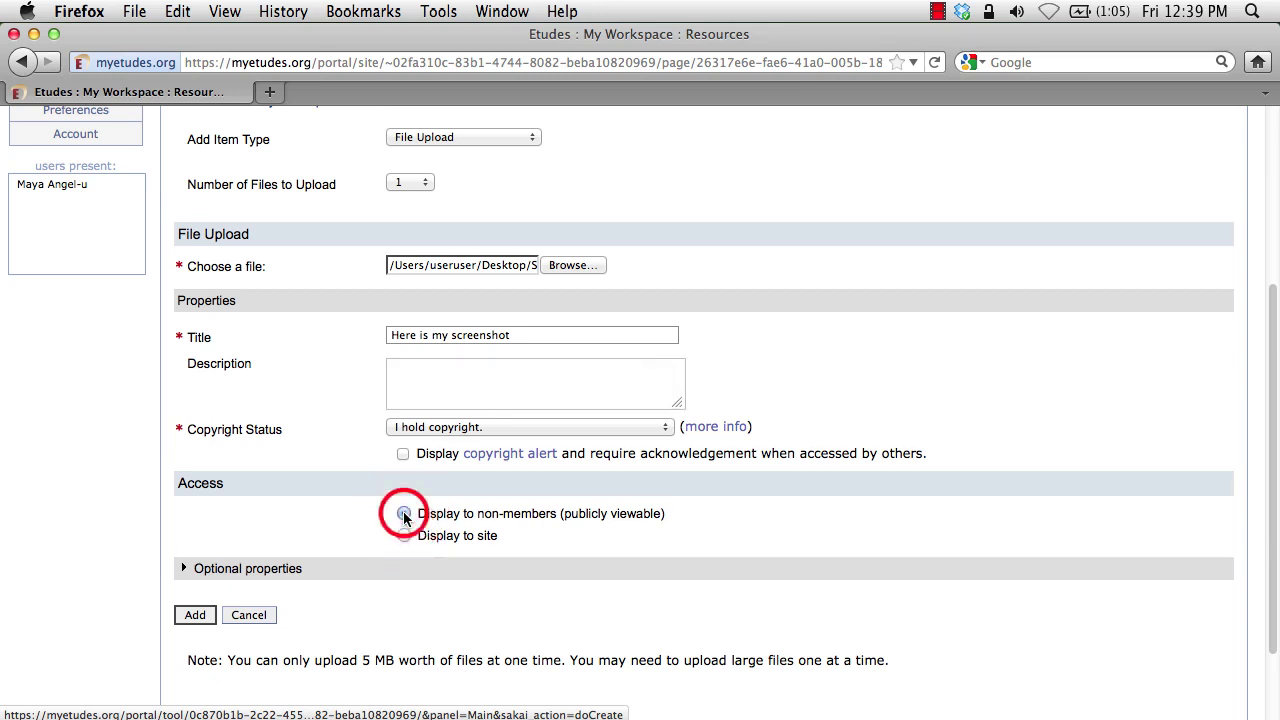
{"action": "left_click", "coordinate": [192, 615]}
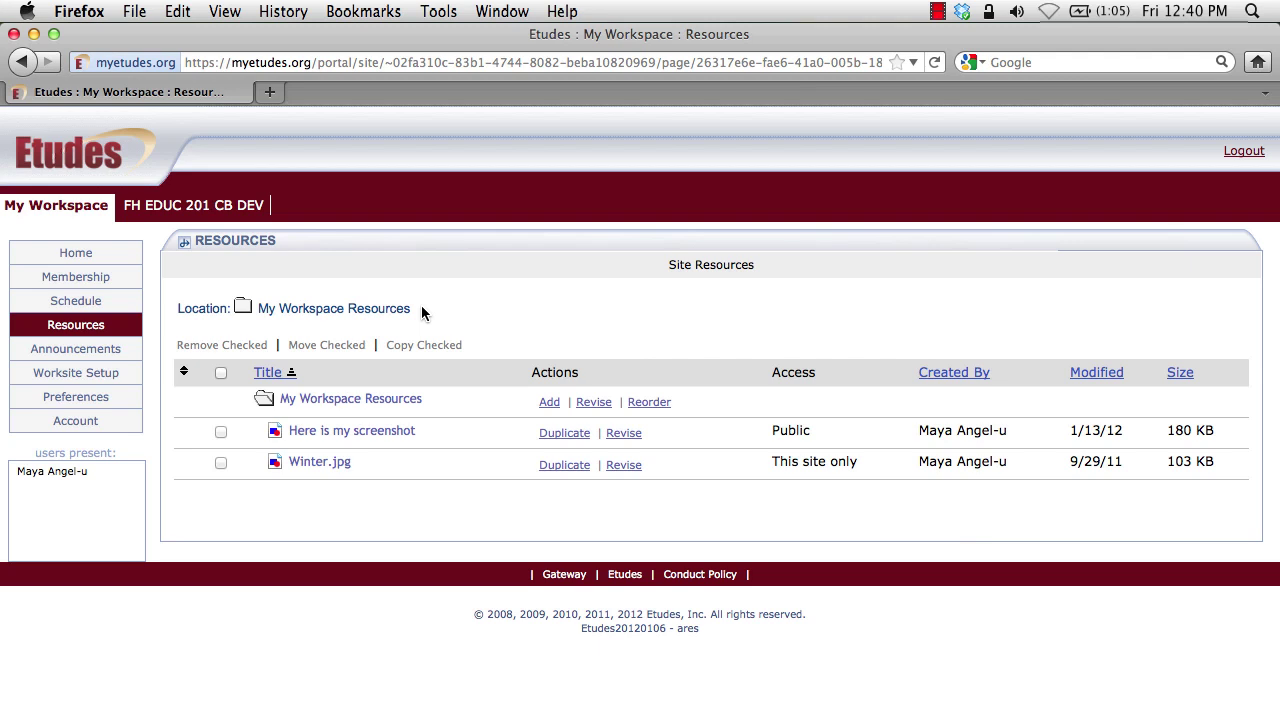
Open workspace Announcements and read through the Class Syllabus Summary announcement.
{"action": "left_click", "coordinate": [60, 352]}
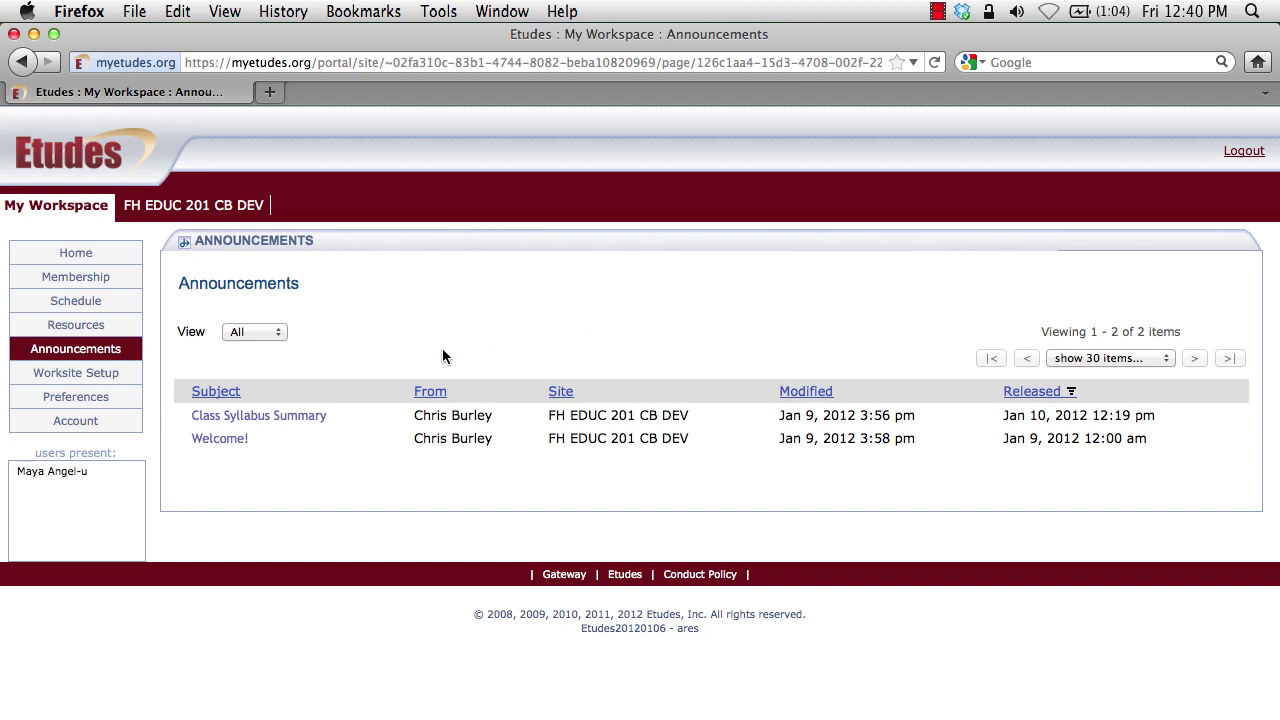
{"action": "left_click", "coordinate": [283, 418]}
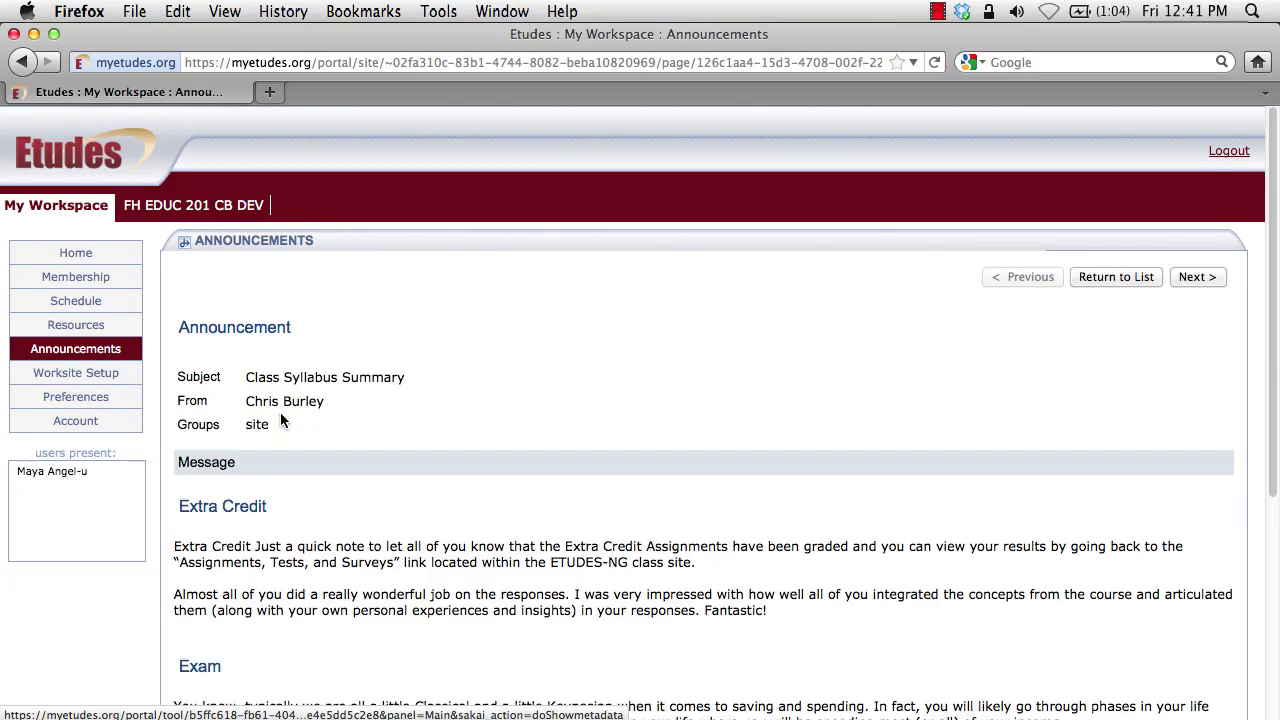
{"action": "scroll", "coordinate": [280, 412], "scroll_direction": "down", "scroll_amount": 5}
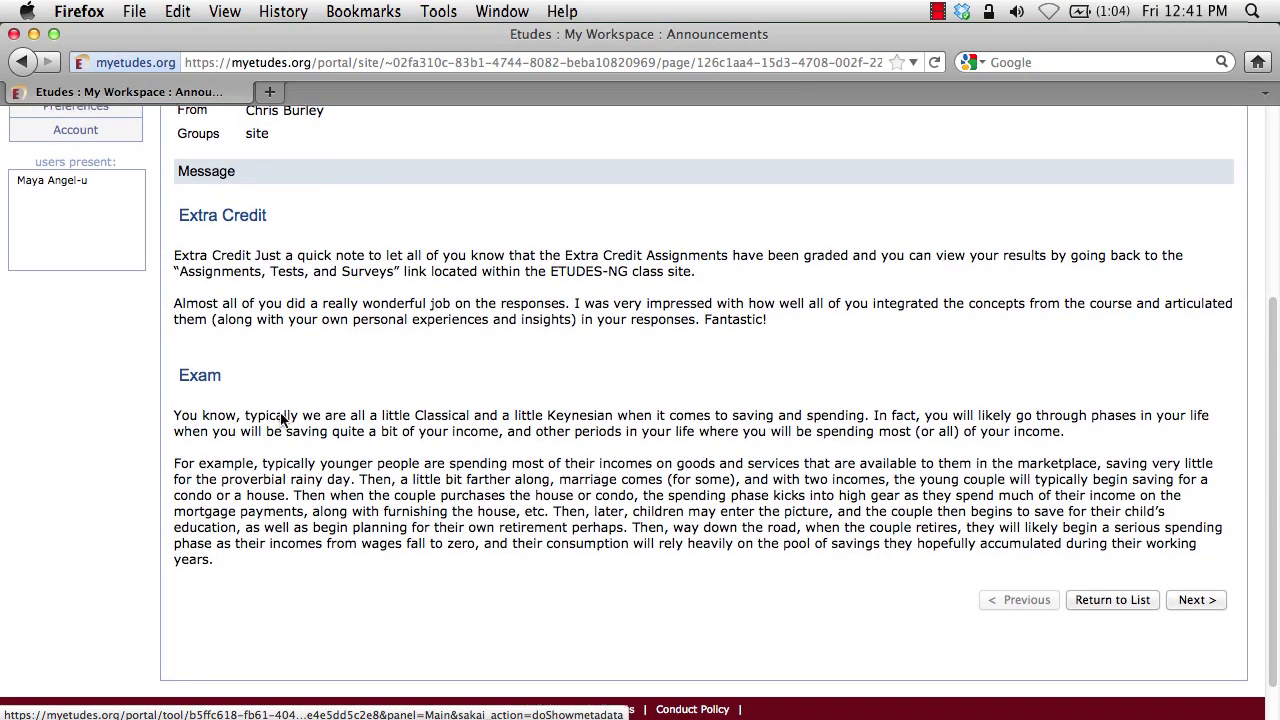
{"action": "scroll", "coordinate": [281, 413], "scroll_direction": "up", "scroll_amount": 3}
{"action": "scroll", "coordinate": [281, 413], "scroll_direction": "up", "scroll_amount": 3}
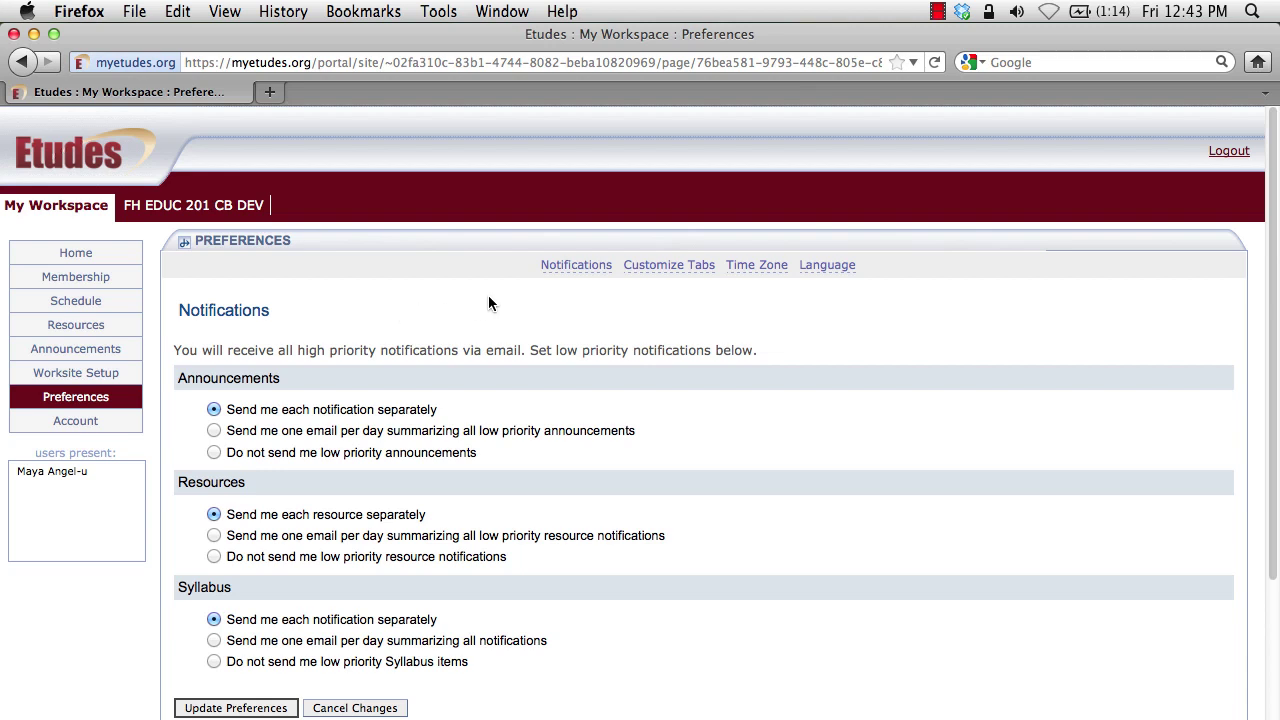
{"action": "scroll", "coordinate": [488, 303], "scroll_direction": "down", "scroll_amount": 1}
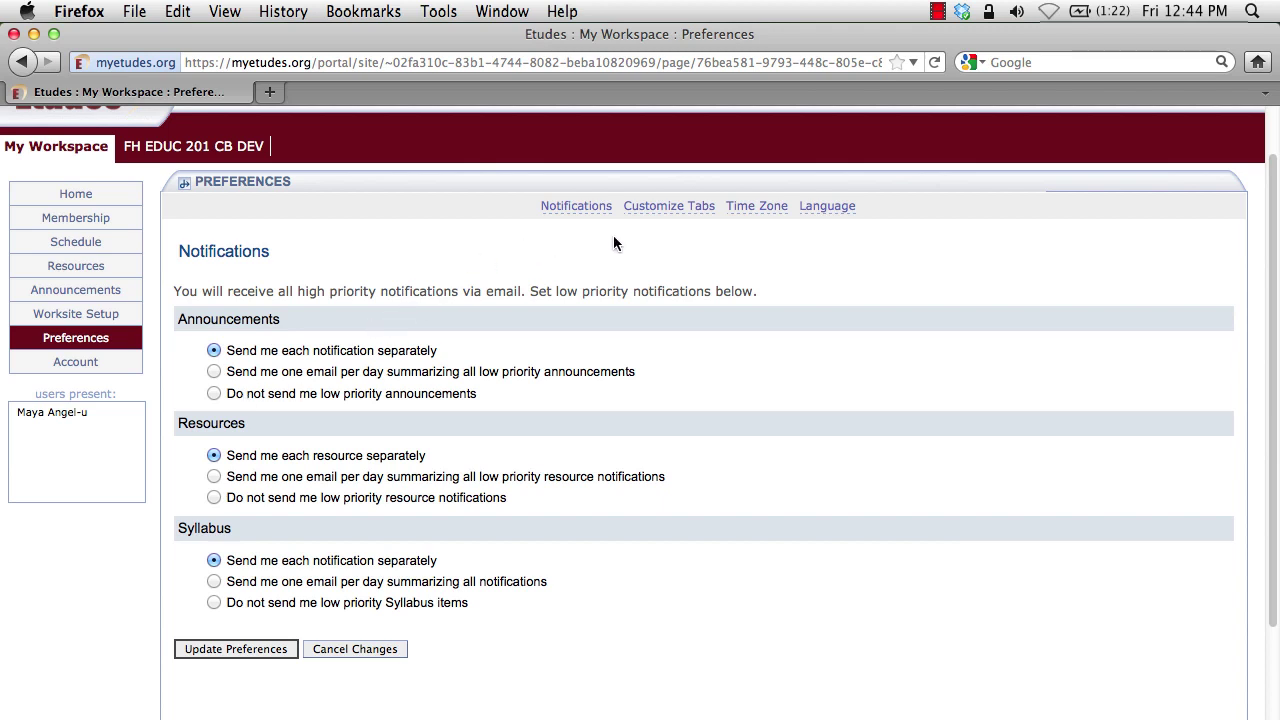
{"action": "left_click", "coordinate": [670, 205]}
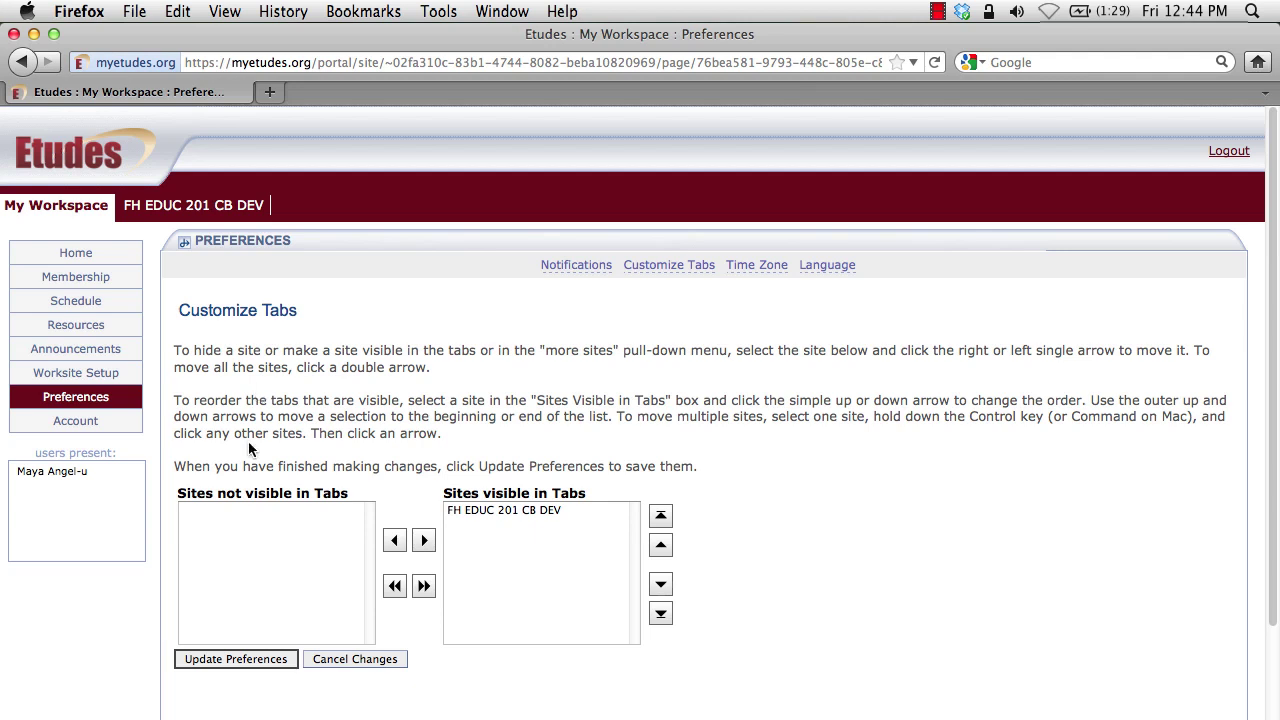
Move FH EDUC 201 CB DEV to Sites not visible in Tabs and update preferences.
{"action": "left_click_drag", "start_coordinate": [178, 492], "coordinate": [335, 503]}
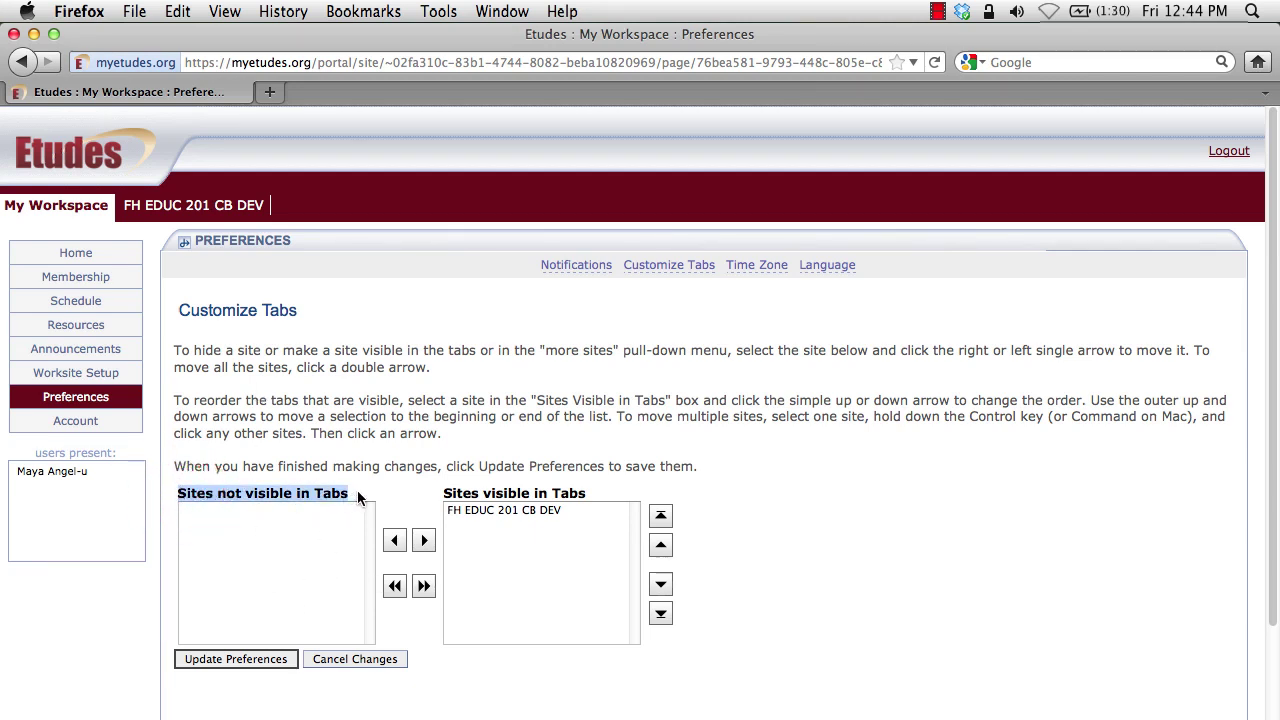
{"action": "left_click_drag", "start_coordinate": [443, 492], "coordinate": [557, 503]}
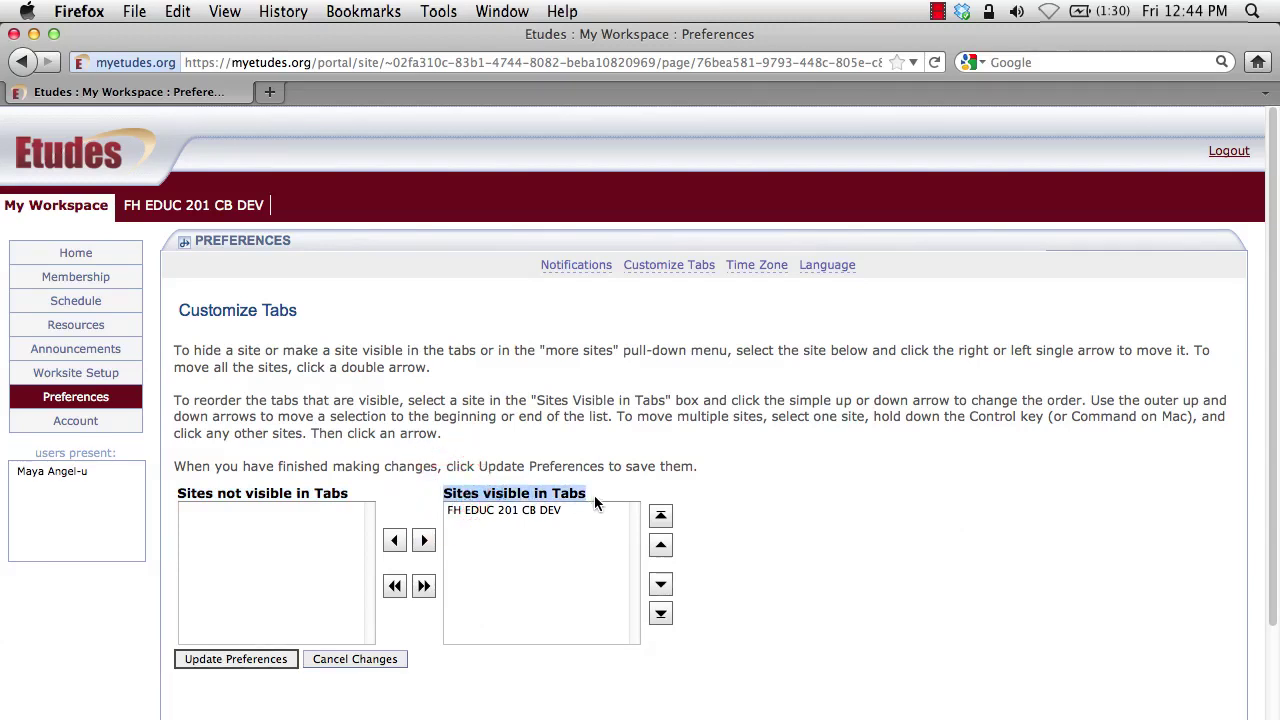
{"action": "left_click", "coordinate": [540, 515]}
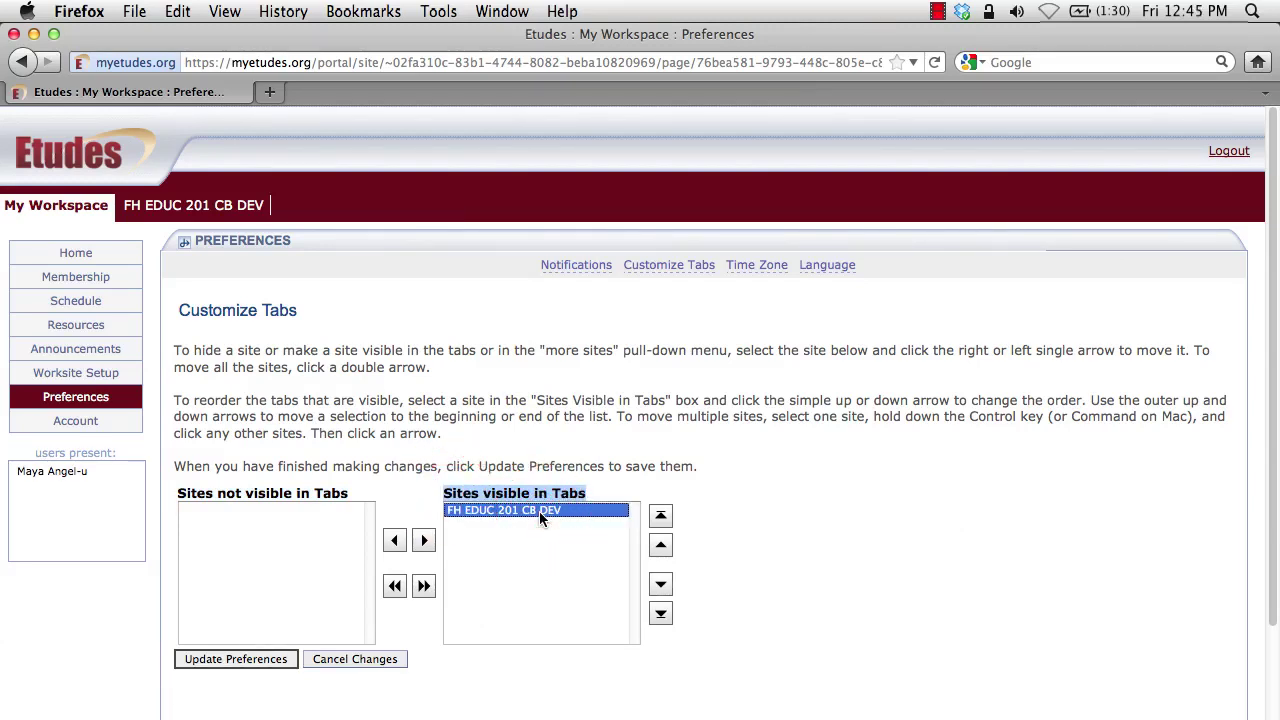
{"action": "left_click", "coordinate": [540, 512]}
{"action": "left_click", "coordinate": [394, 541]}
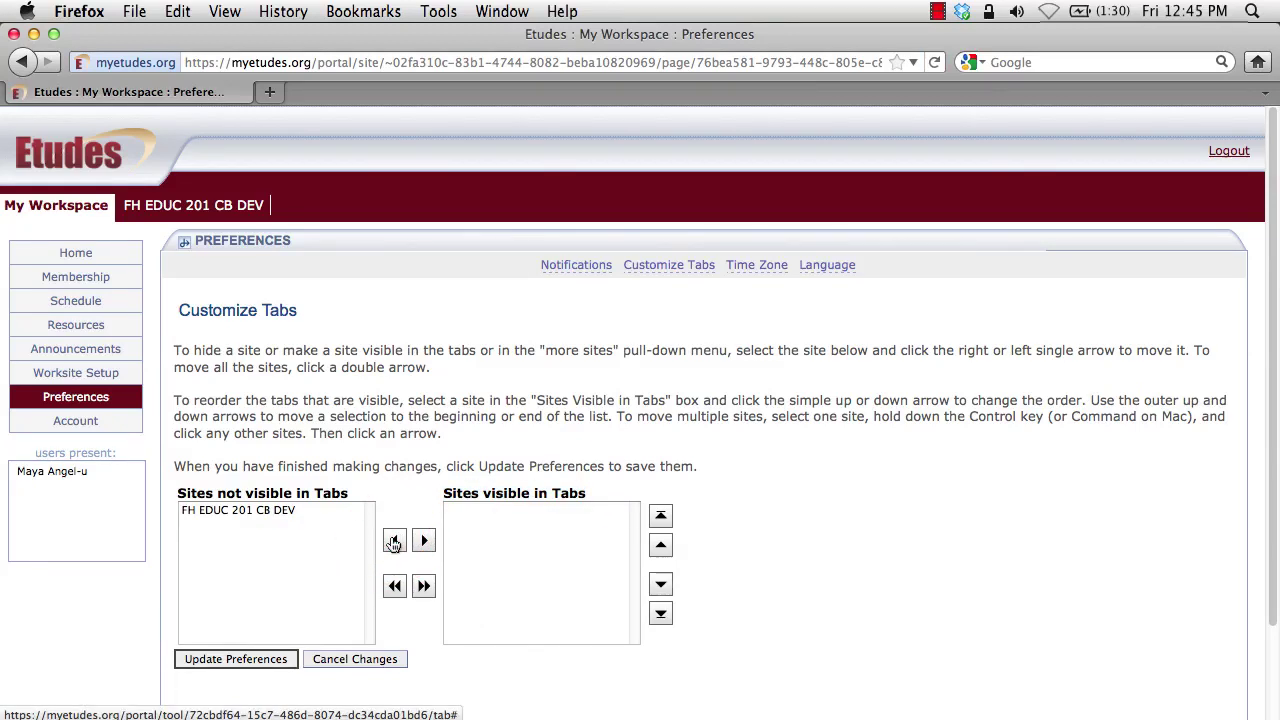
{"action": "left_click", "coordinate": [235, 659]}
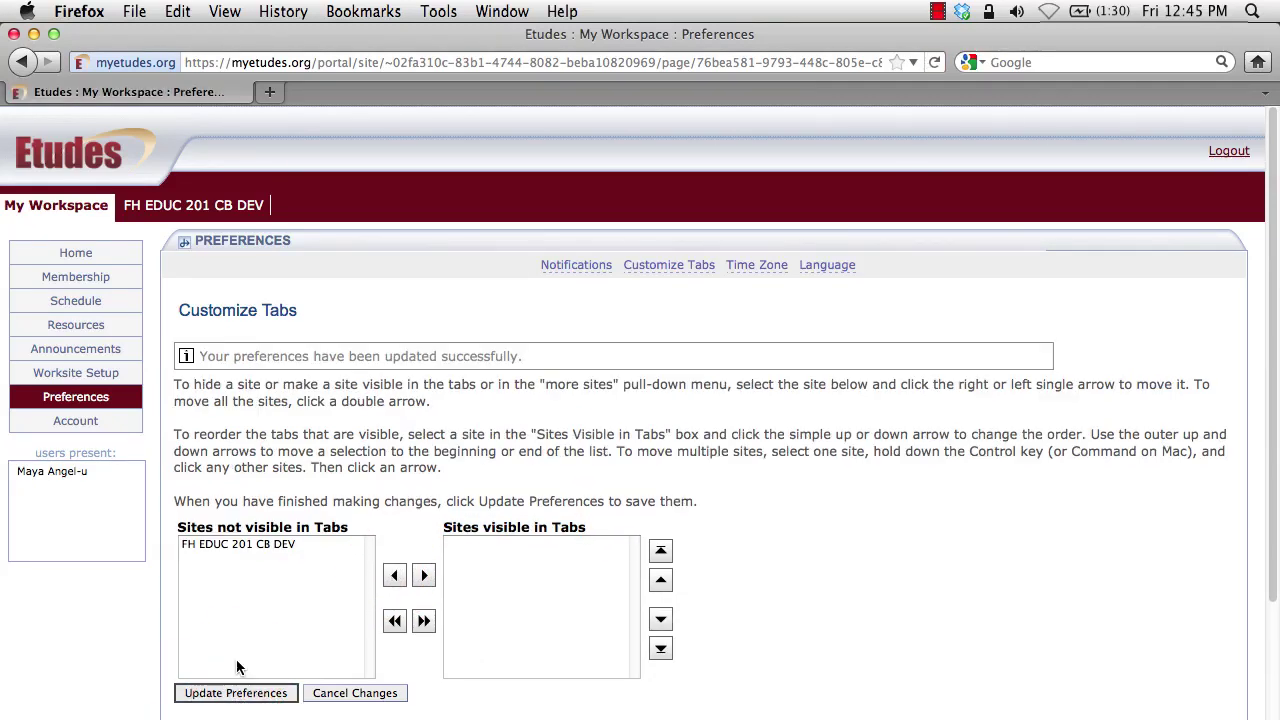
Visit workspace Home, then return to Preferences and open Time Zone.
{"action": "left_click", "coordinate": [80, 253]}
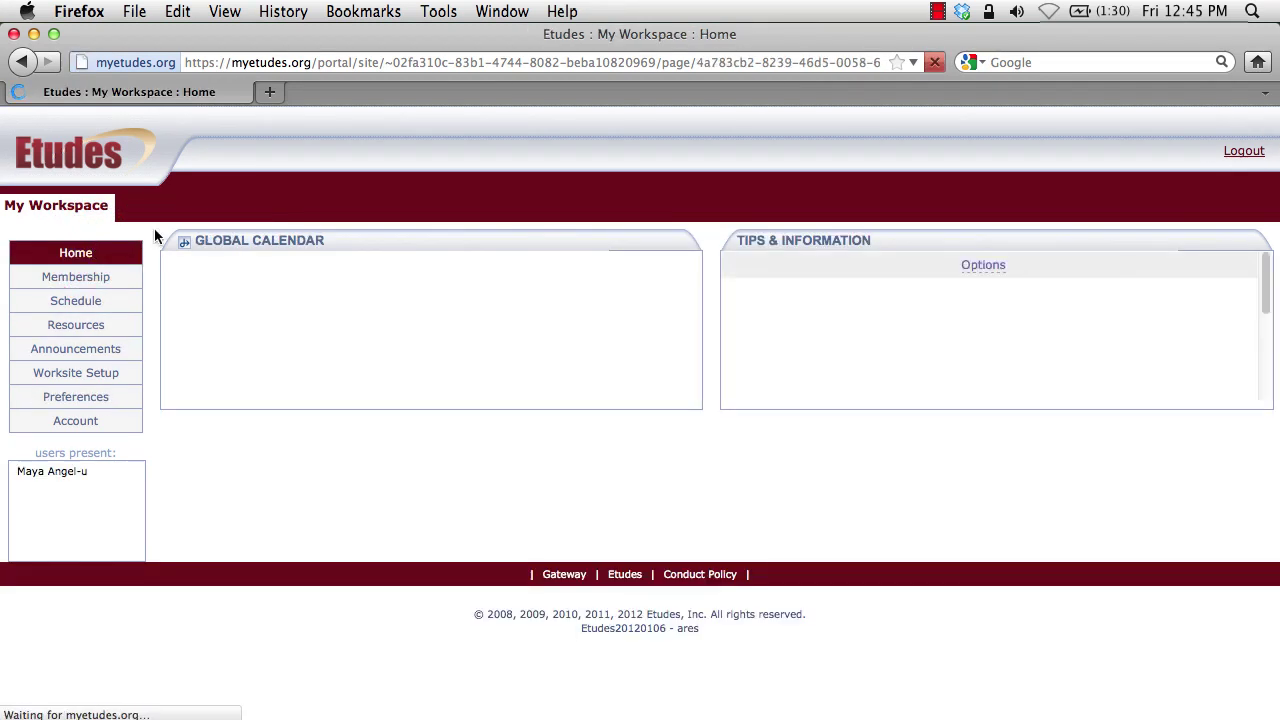
{"action": "left_click", "coordinate": [93, 400]}
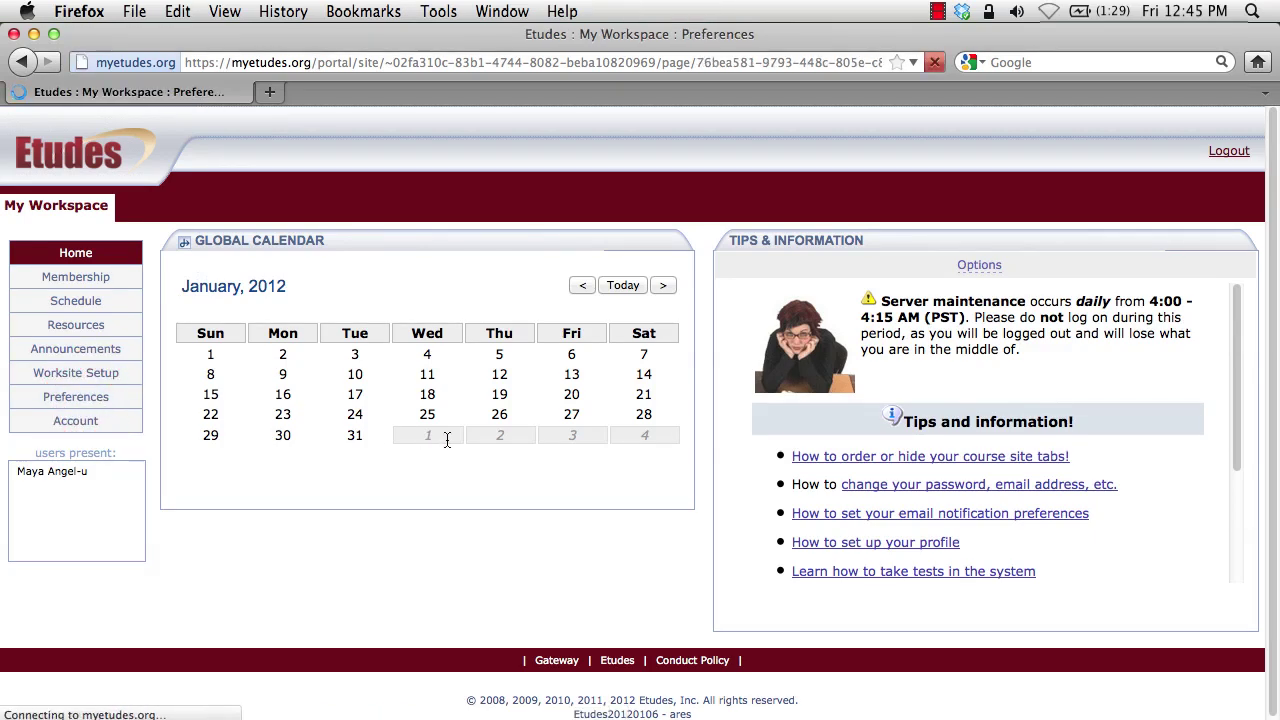
{"action": "left_click", "coordinate": [750, 268]}
Review the Time Zone, pick Korean (South Korea) as language unsaved, then go to Account.
{"action": "left_click", "coordinate": [757, 267]}
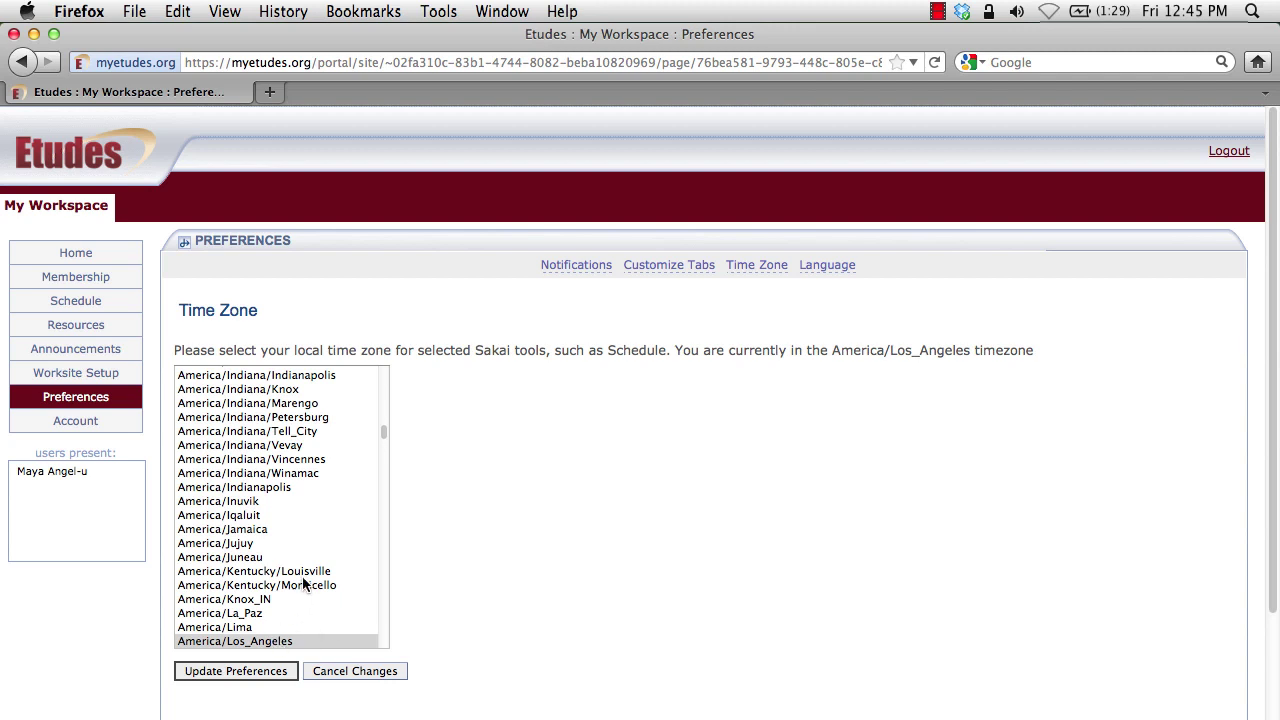
{"action": "scroll", "coordinate": [310, 569], "scroll_direction": "down", "scroll_amount": 5}
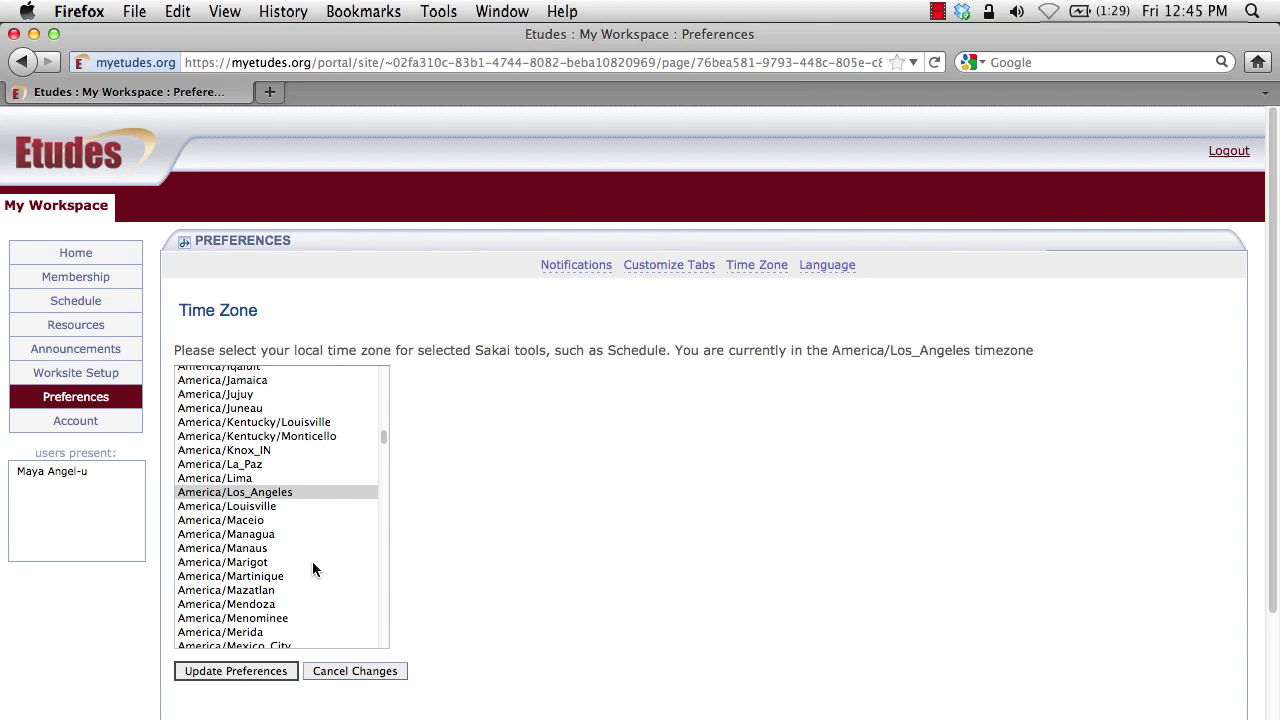
{"action": "left_click", "coordinate": [818, 267]}
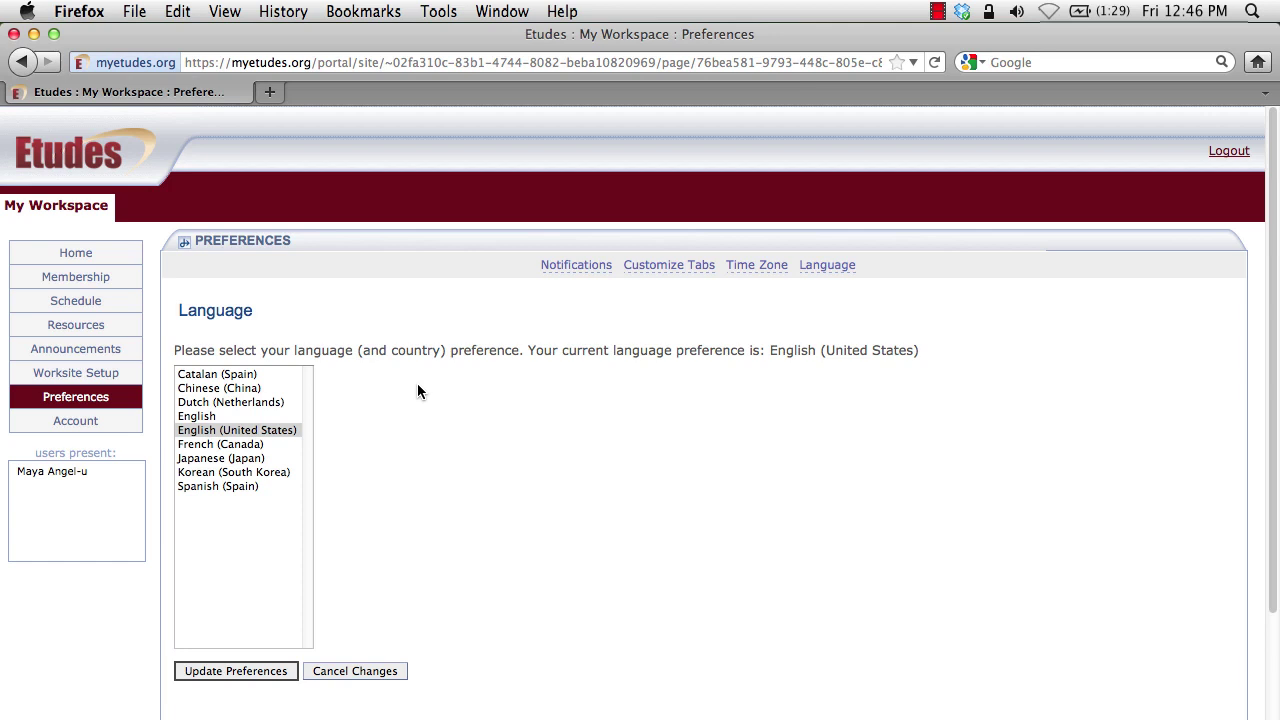
{"action": "left_click", "coordinate": [210, 472]}
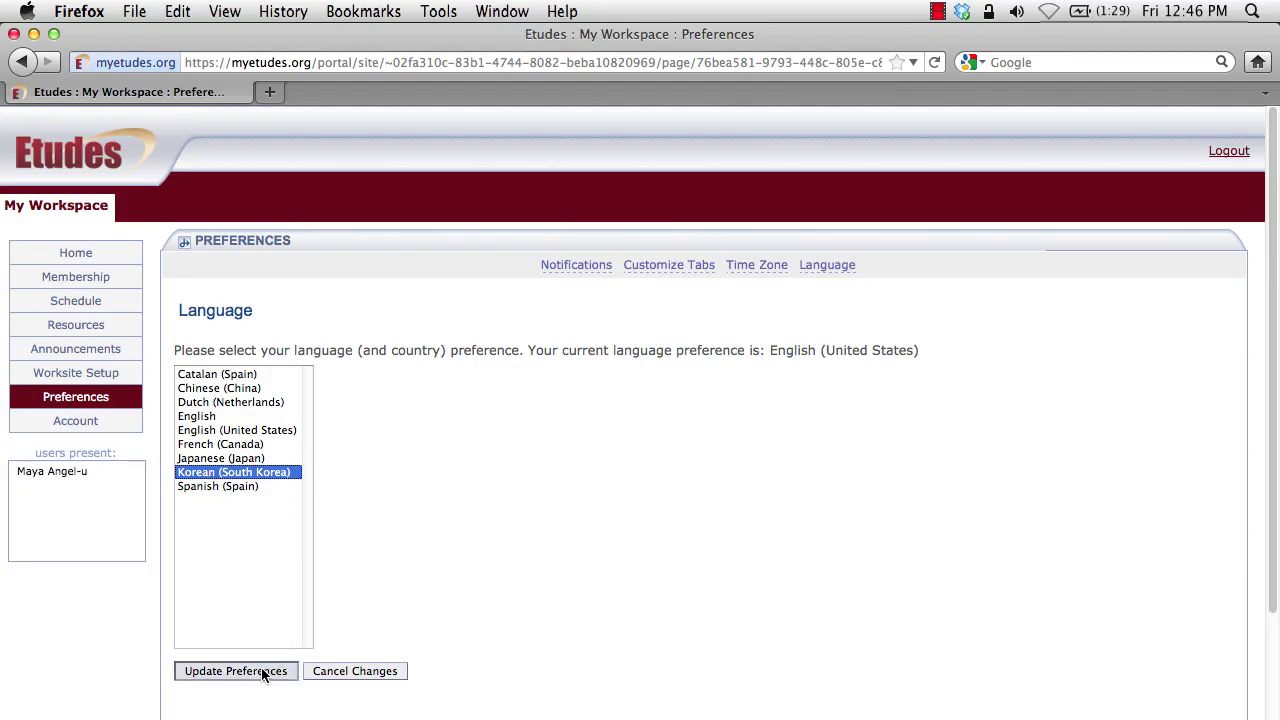
{"action": "left_click", "coordinate": [50, 420]}
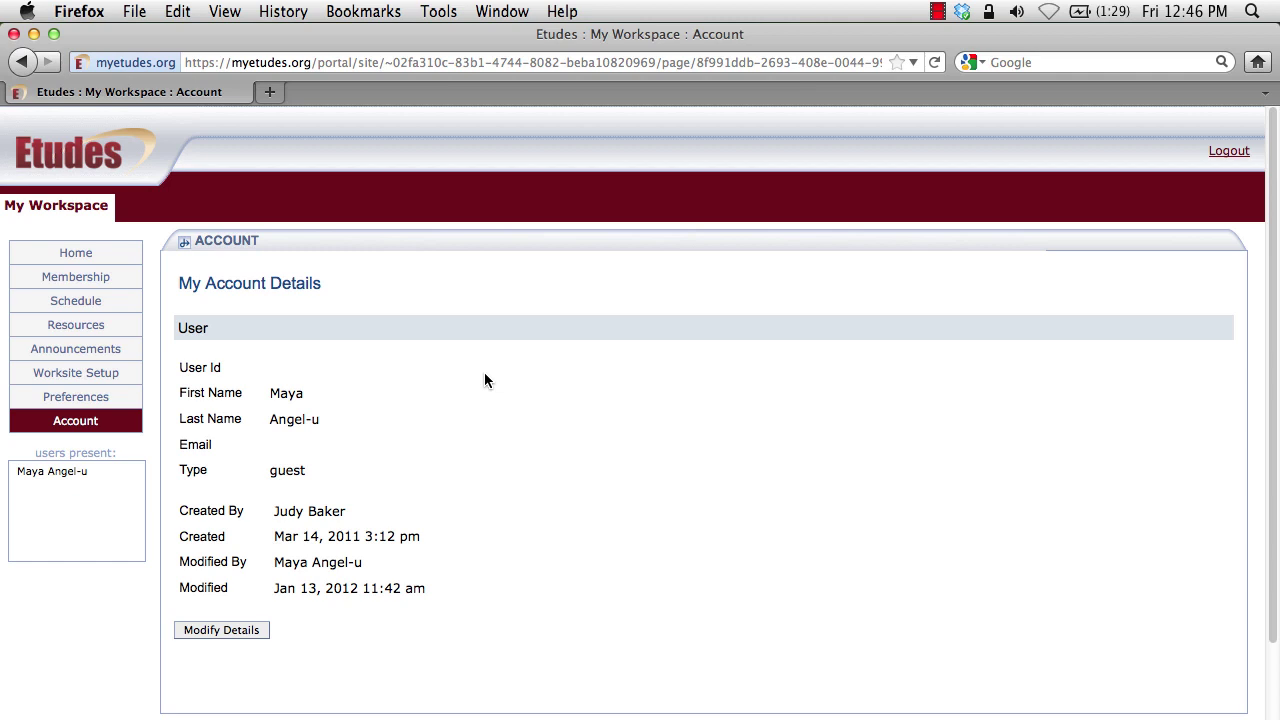
Modify the account details, entering and confirming a new password, and update them.
{"action": "left_click", "coordinate": [220, 629]}
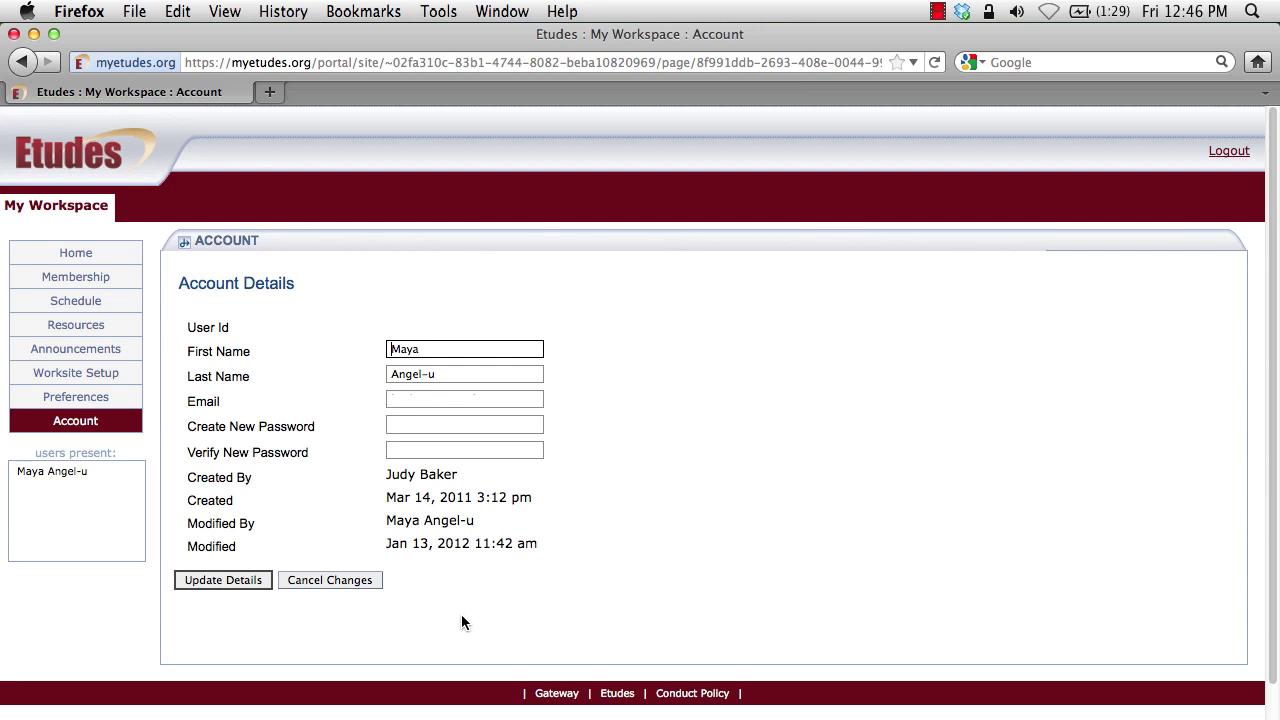
{"action": "left_click", "coordinate": [478, 350]}
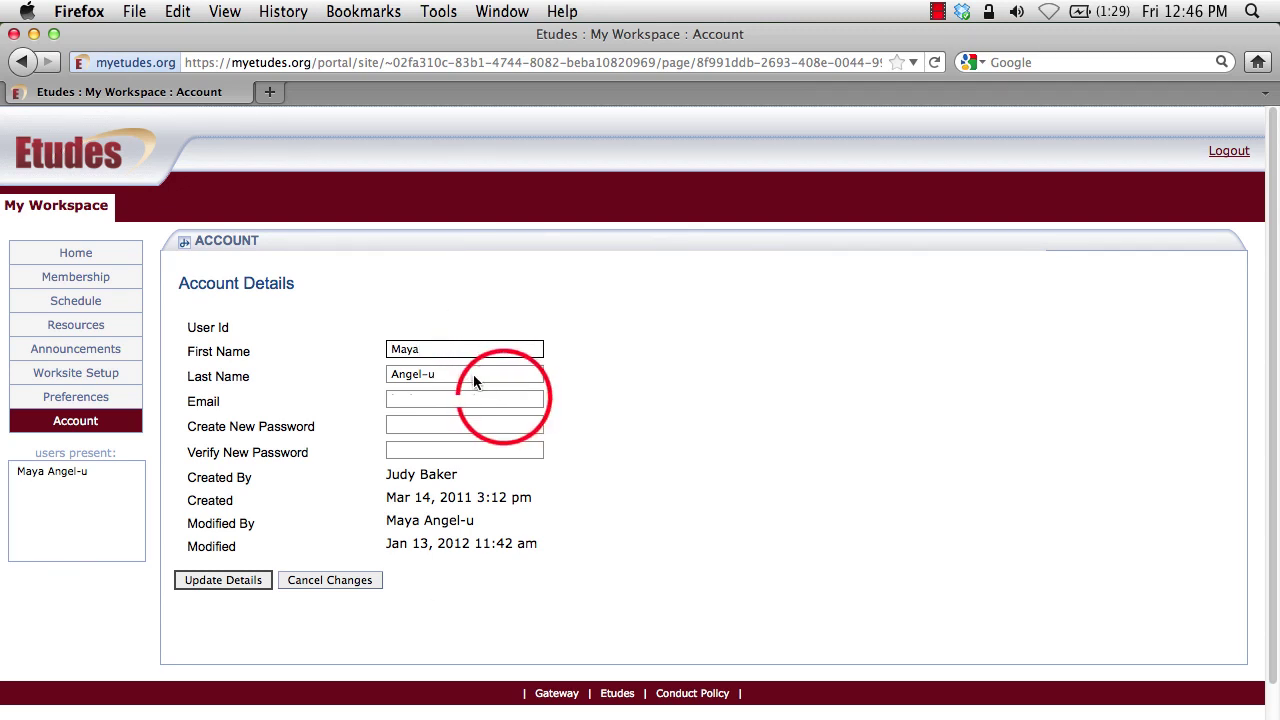
{"action": "left_click", "coordinate": [472, 400]}
{"action": "left_click", "coordinate": [472, 424]}
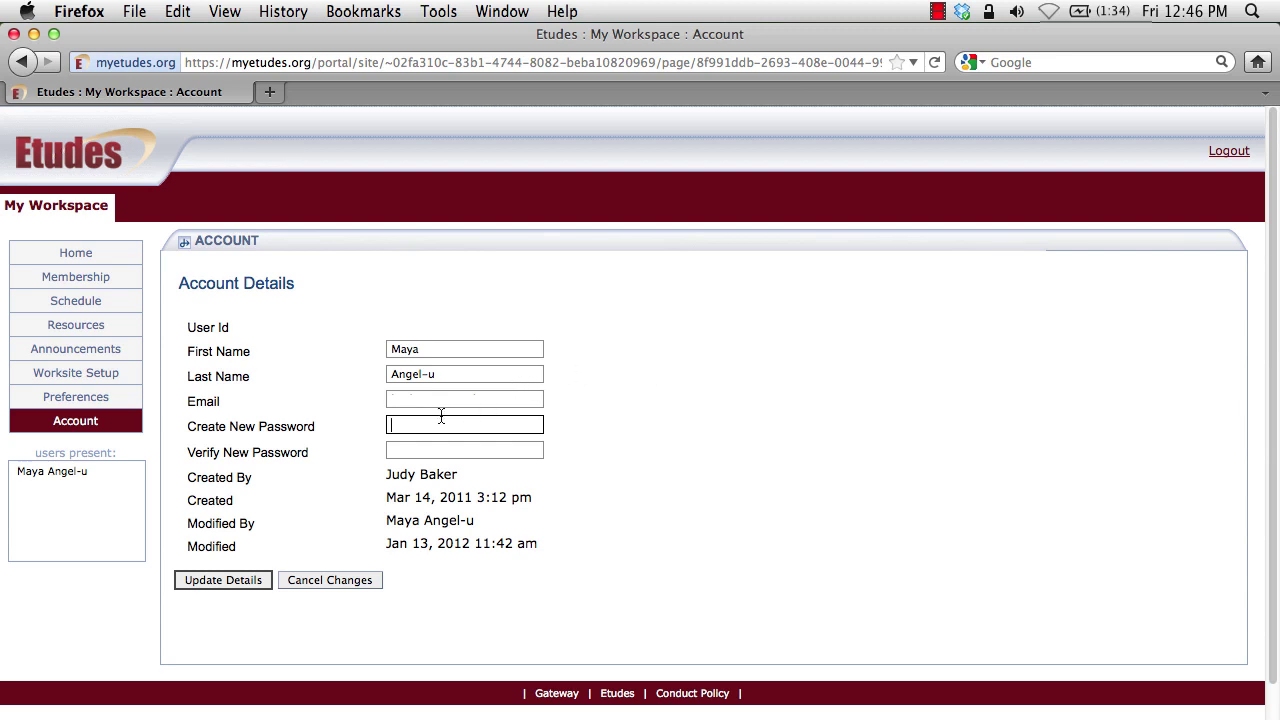
{"action": "type", "text": "••••••••"}
{"action": "key", "text": "Tab"}
{"action": "type", "text": "••••••••"}
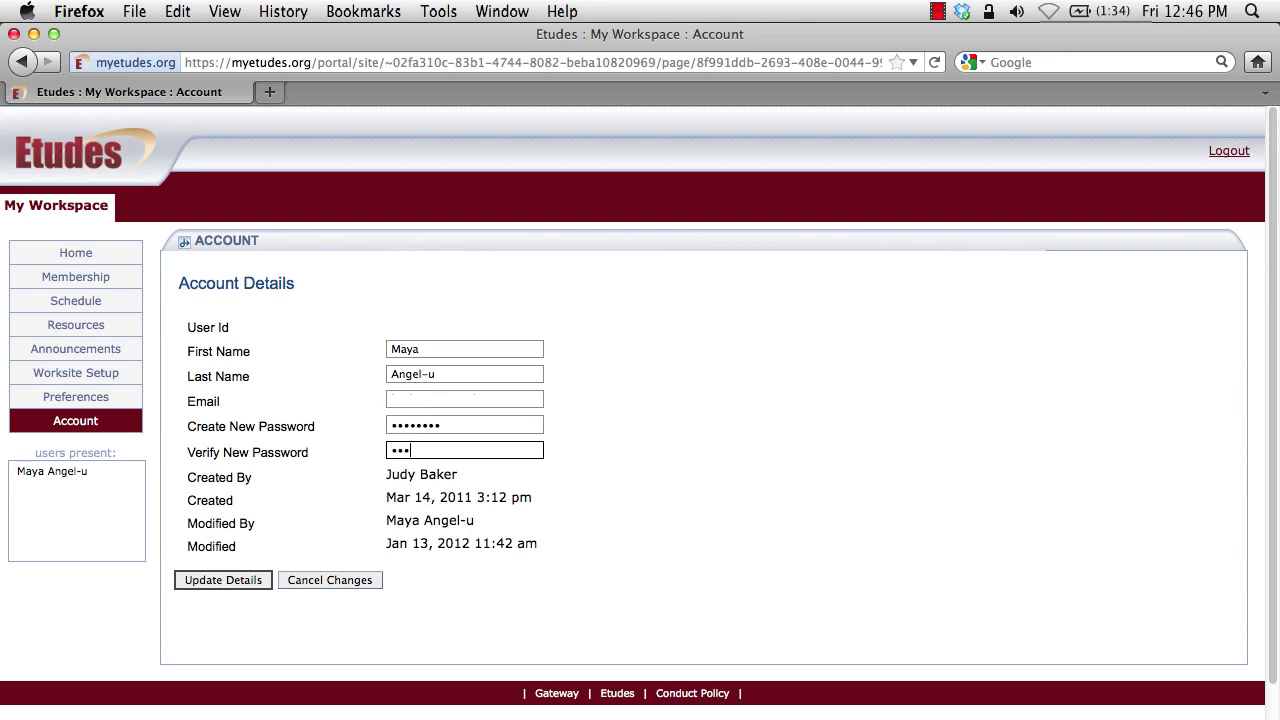
{"action": "left_click", "coordinate": [245, 580]}
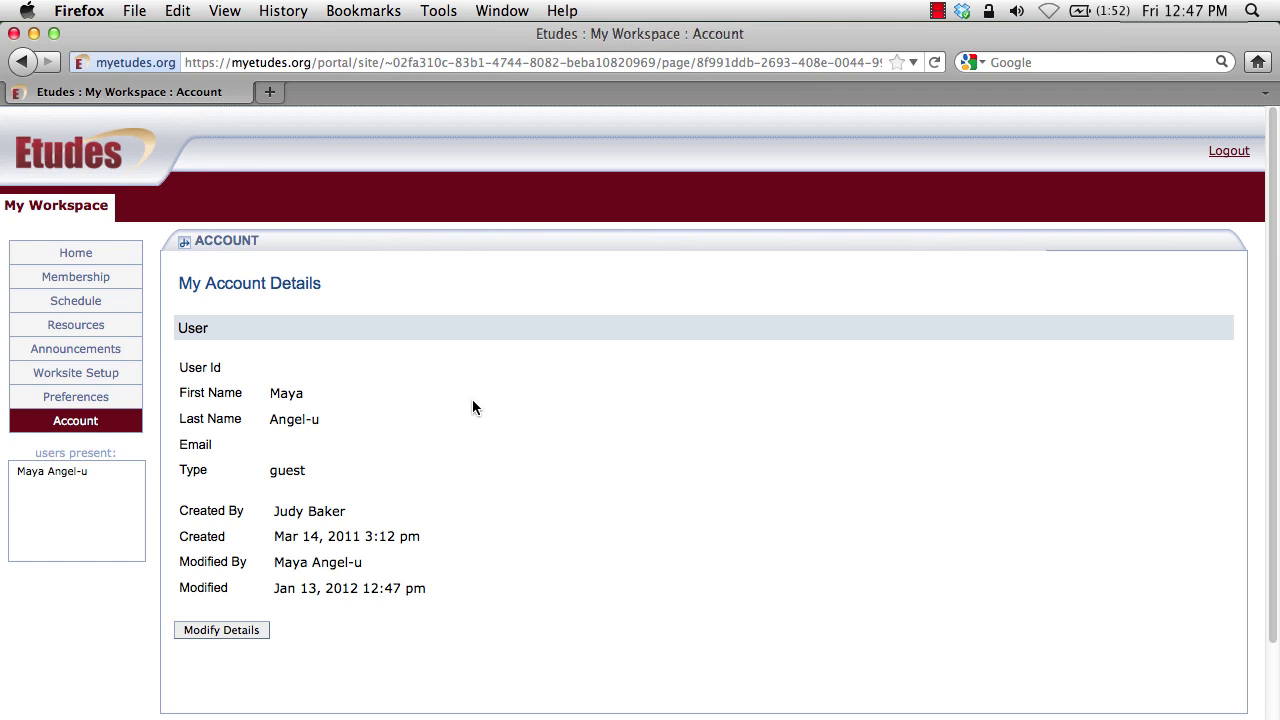
Reopen the account details for editing and select the existing e-mail address text.
{"action": "left_click", "coordinate": [251, 628]}
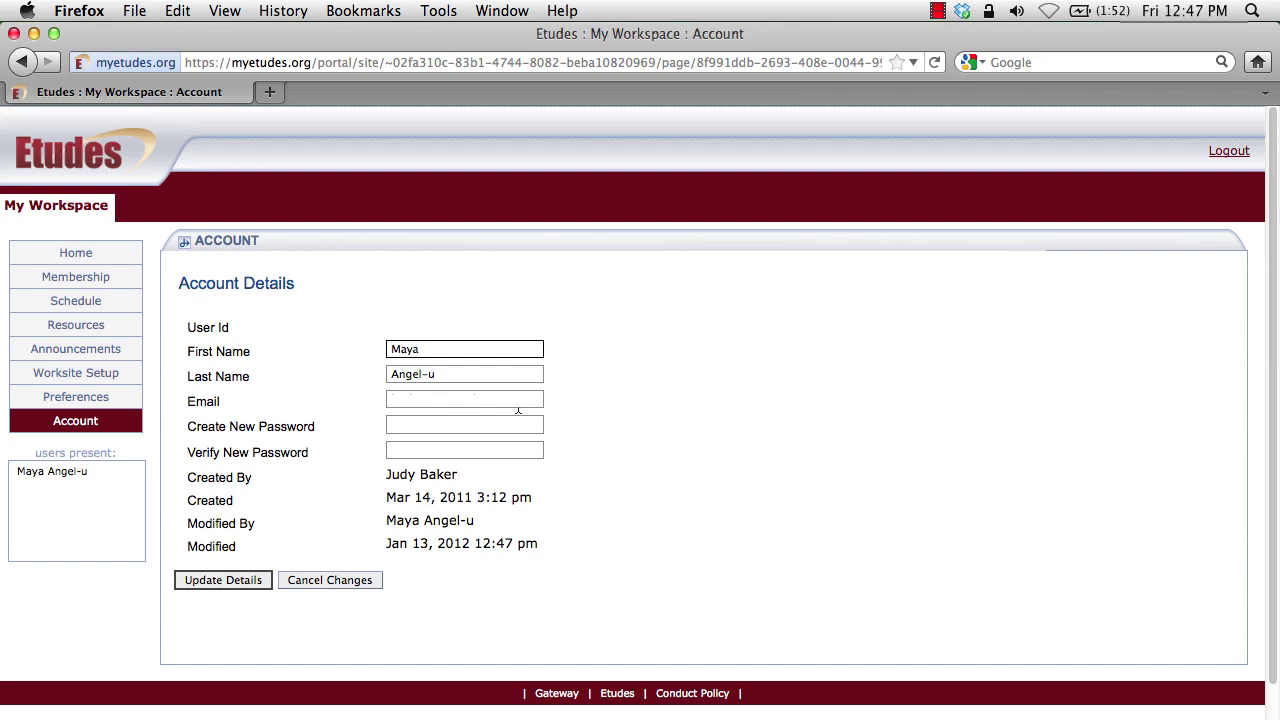
{"action": "left_click_drag", "start_coordinate": [514, 394], "coordinate": [388, 394]}
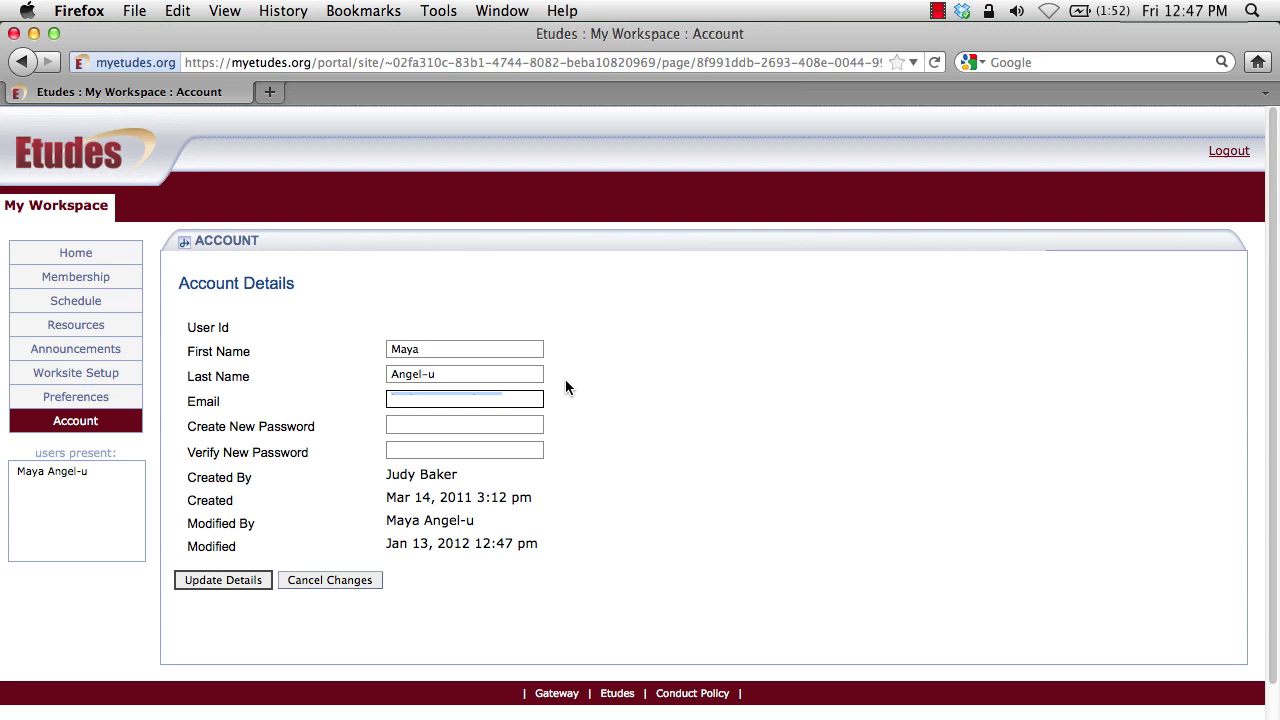
{"action": "left_click", "coordinate": [507, 399]}
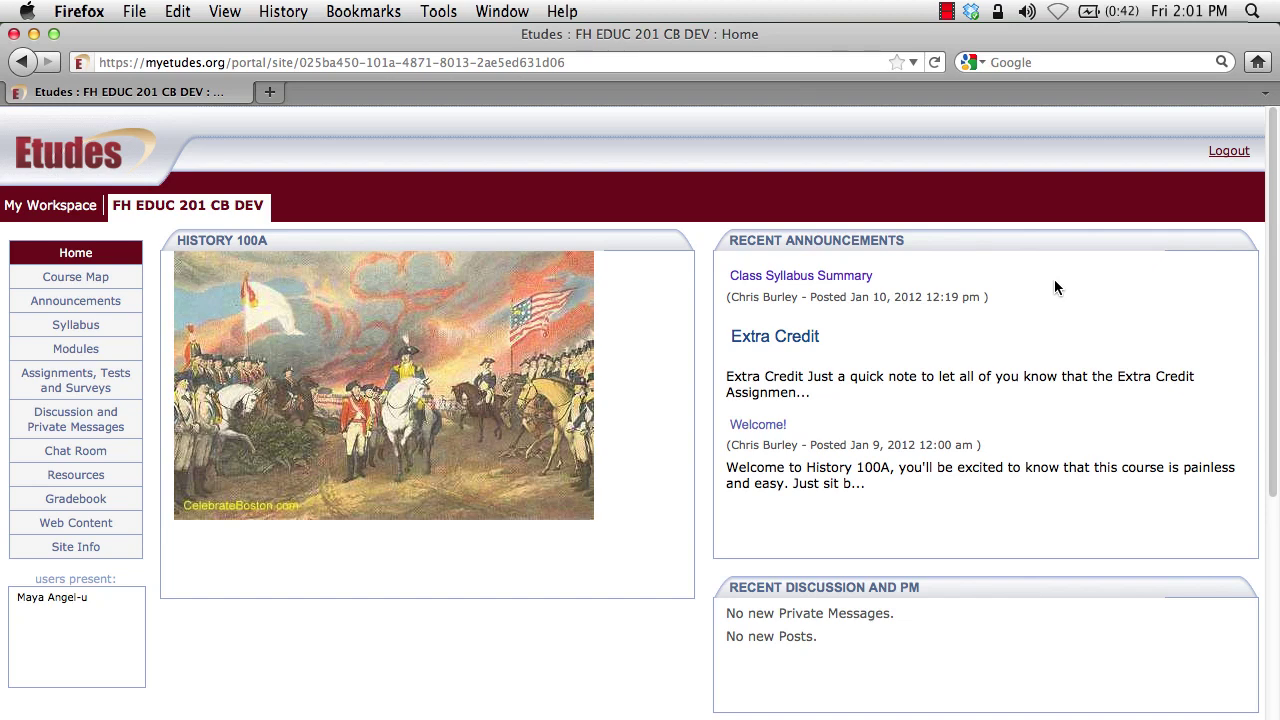
{"action": "scroll", "coordinate": [1054, 352], "scroll_direction": "down", "scroll_amount": 5}
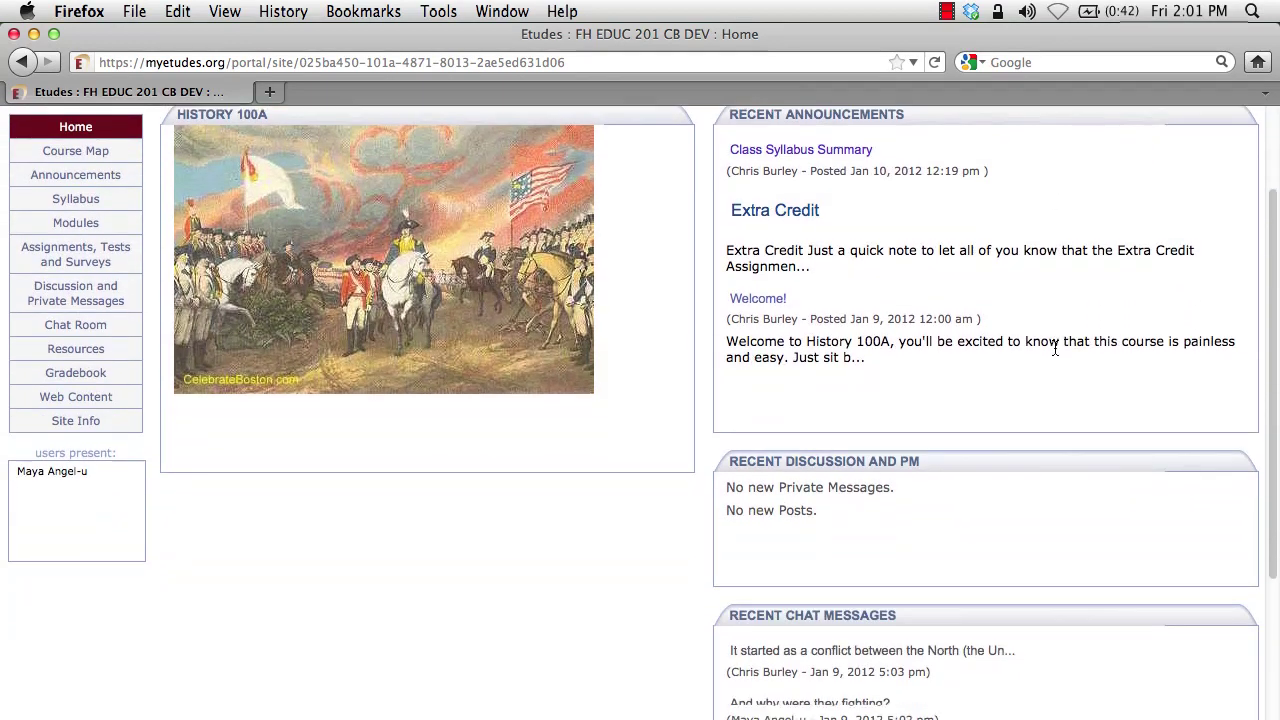
{"action": "scroll", "coordinate": [1054, 352], "scroll_direction": "down", "scroll_amount": 2}
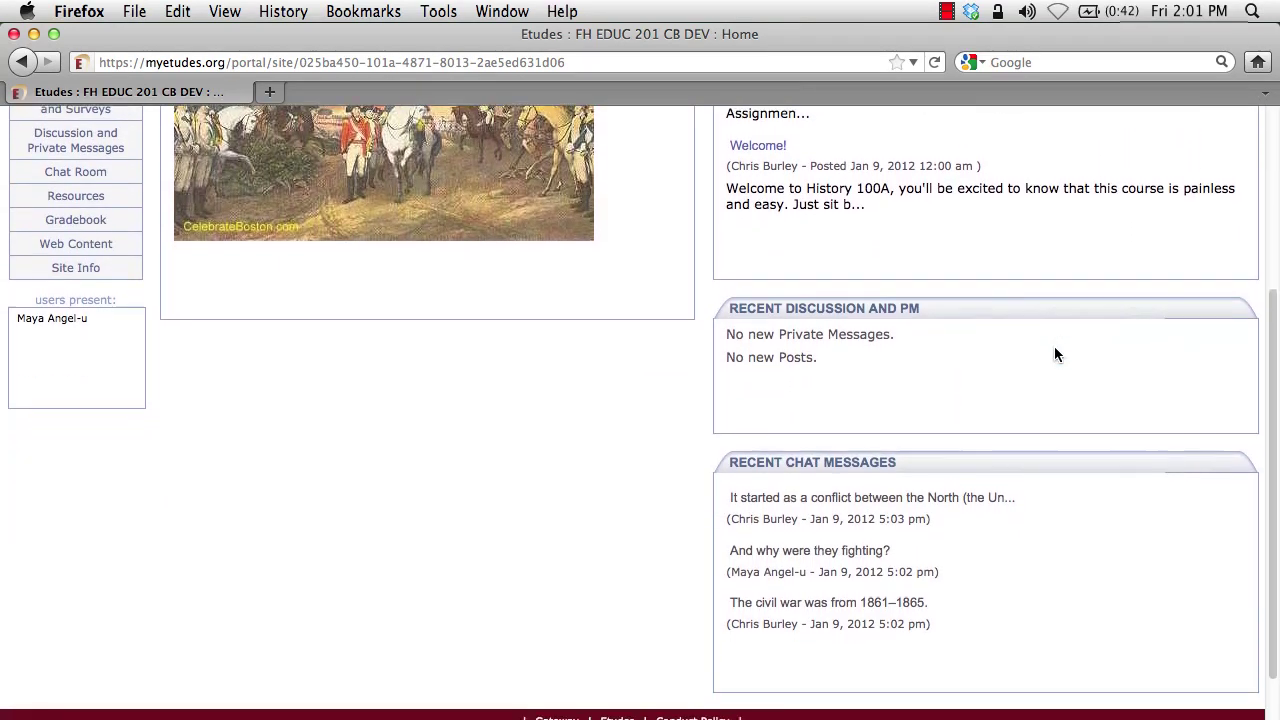
{"action": "left_click", "coordinate": [904, 334]}
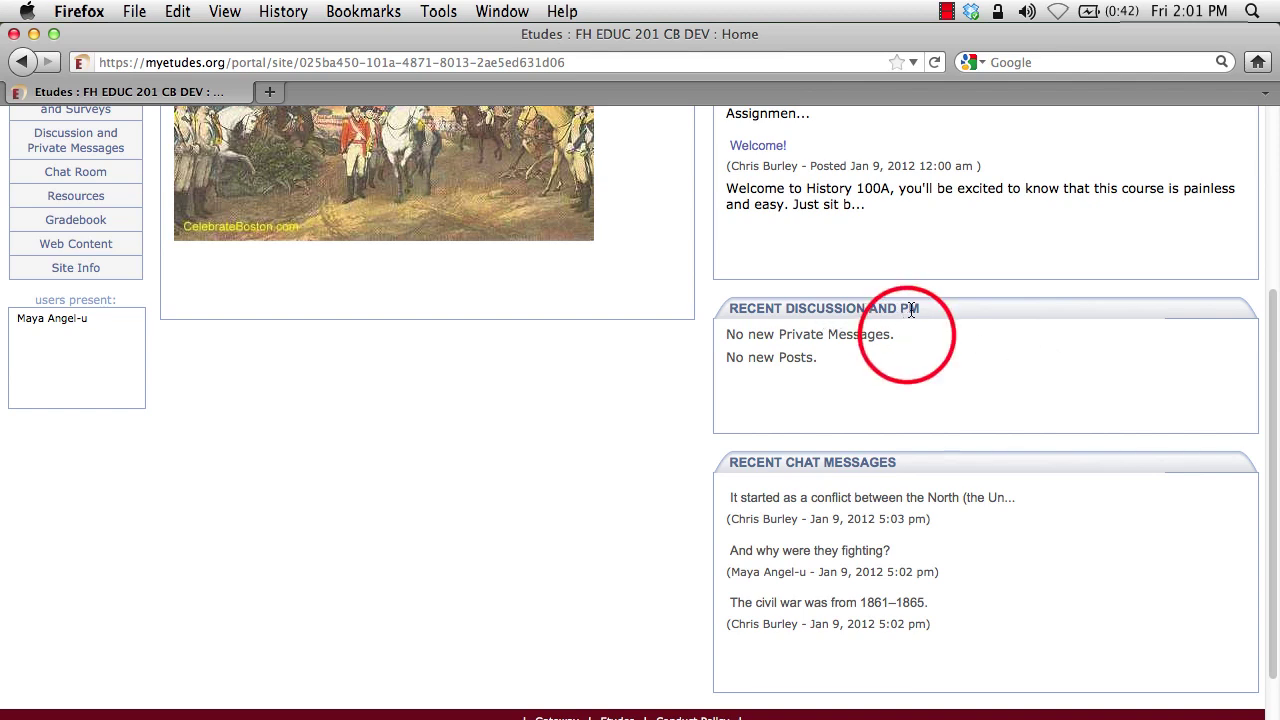
{"action": "left_click_drag", "start_coordinate": [904, 334], "coordinate": [780, 337]}
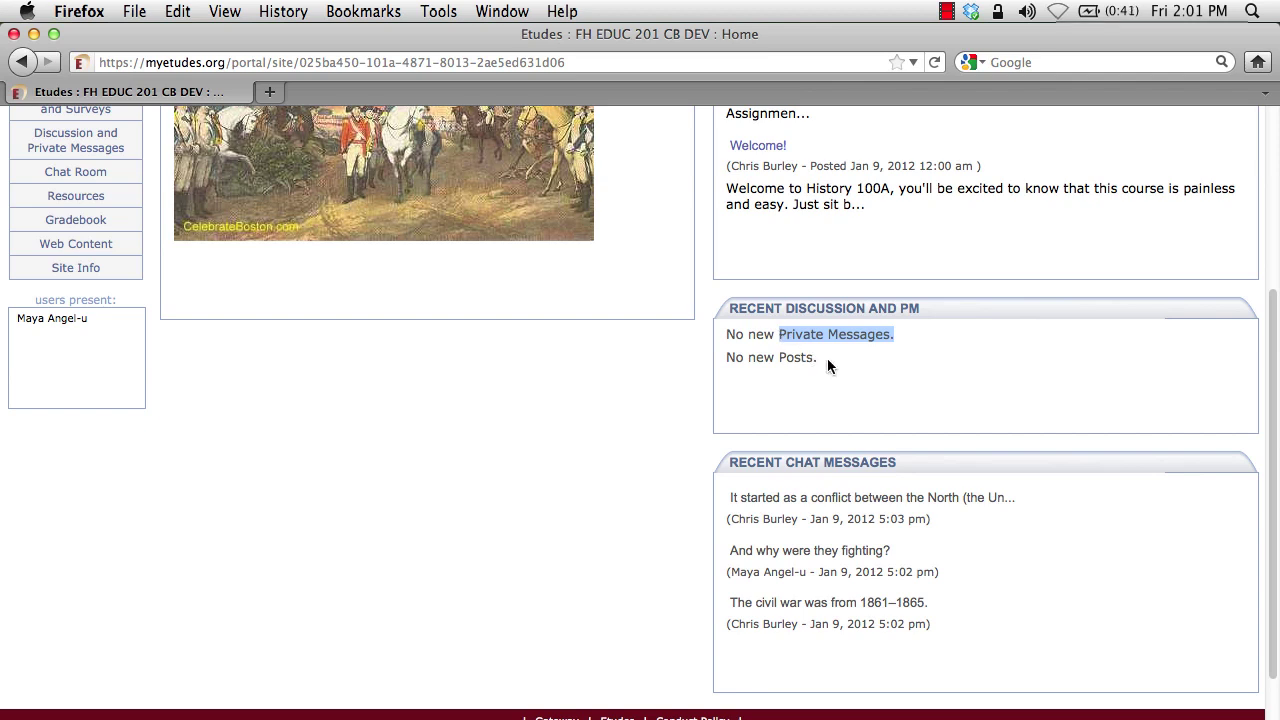
{"action": "scroll", "coordinate": [827, 359], "scroll_direction": "down", "scroll_amount": 1}
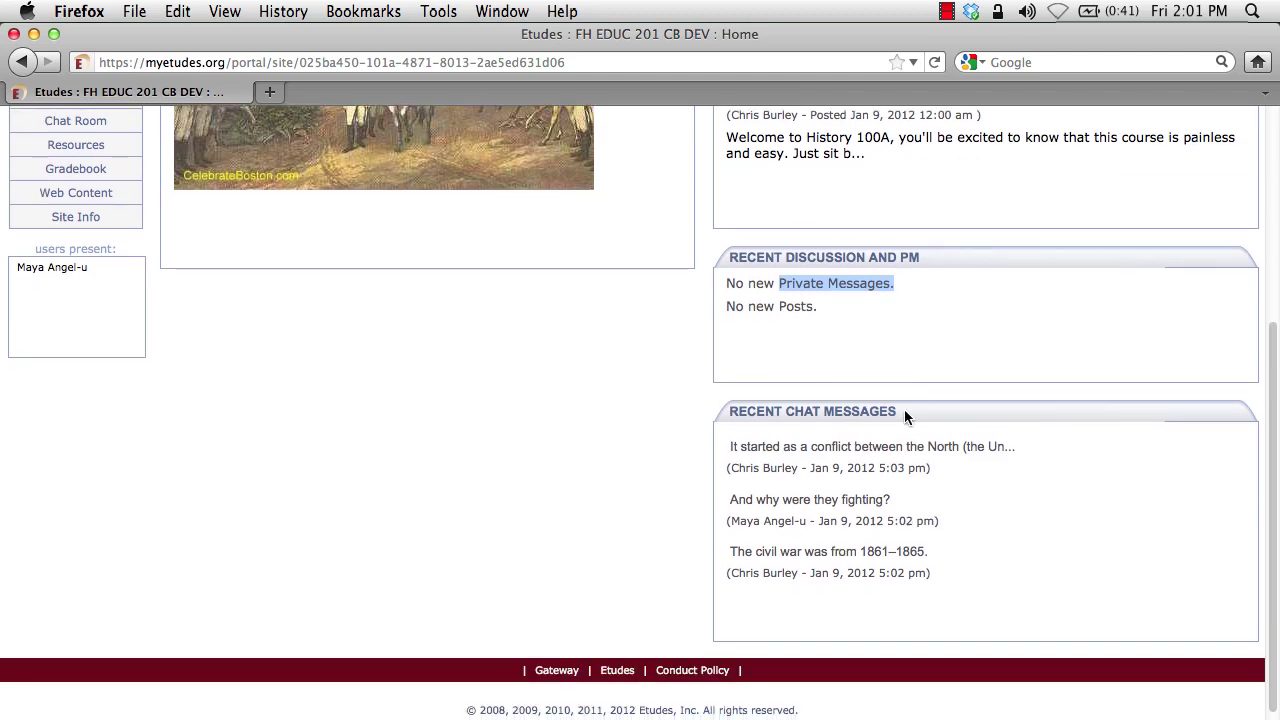
{"action": "scroll", "coordinate": [906, 416], "scroll_direction": "up", "scroll_amount": 6}
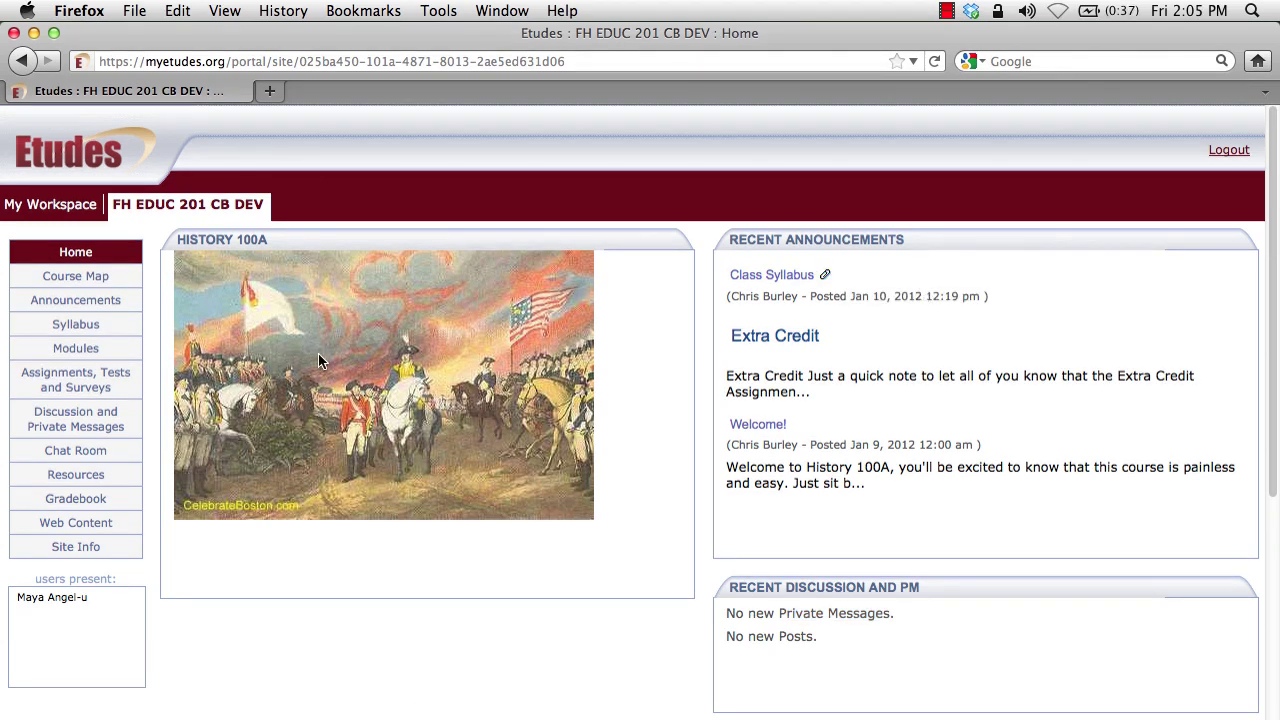
Open the course Announcements and read the Welcome! announcement, then return to the list.
{"action": "left_click", "coordinate": [88, 304]}
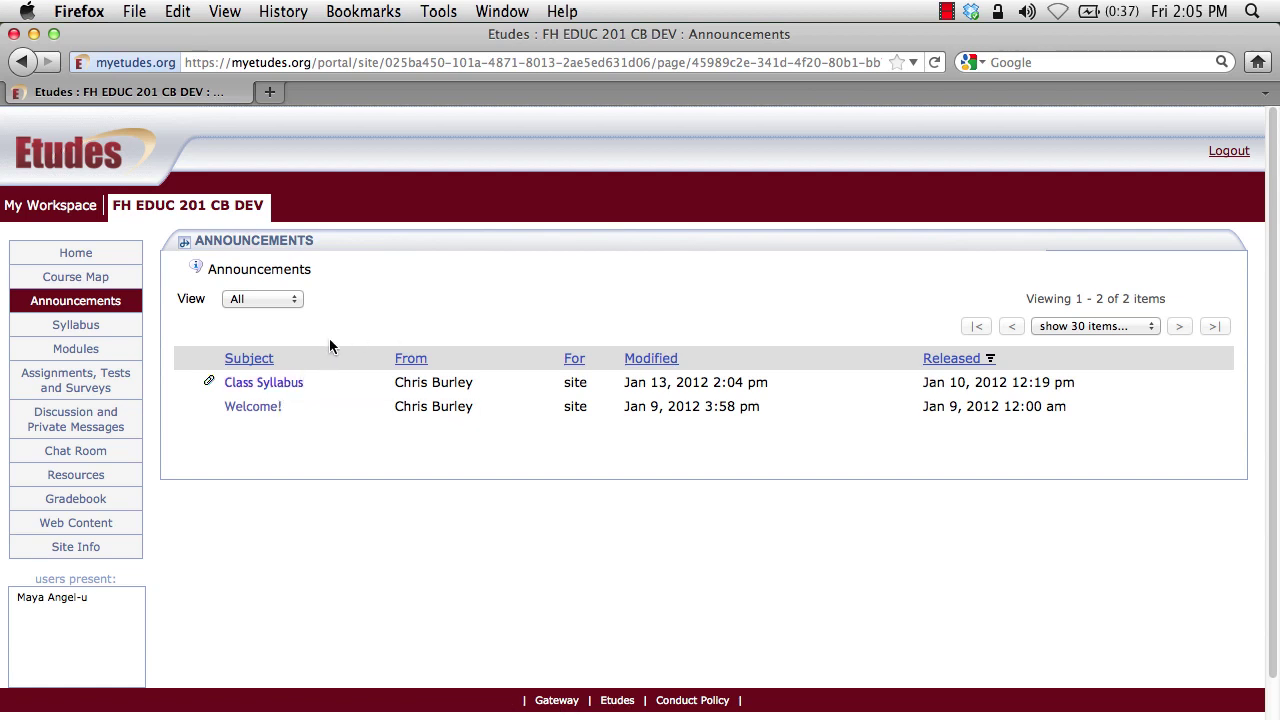
{"action": "left_click", "coordinate": [252, 407]}
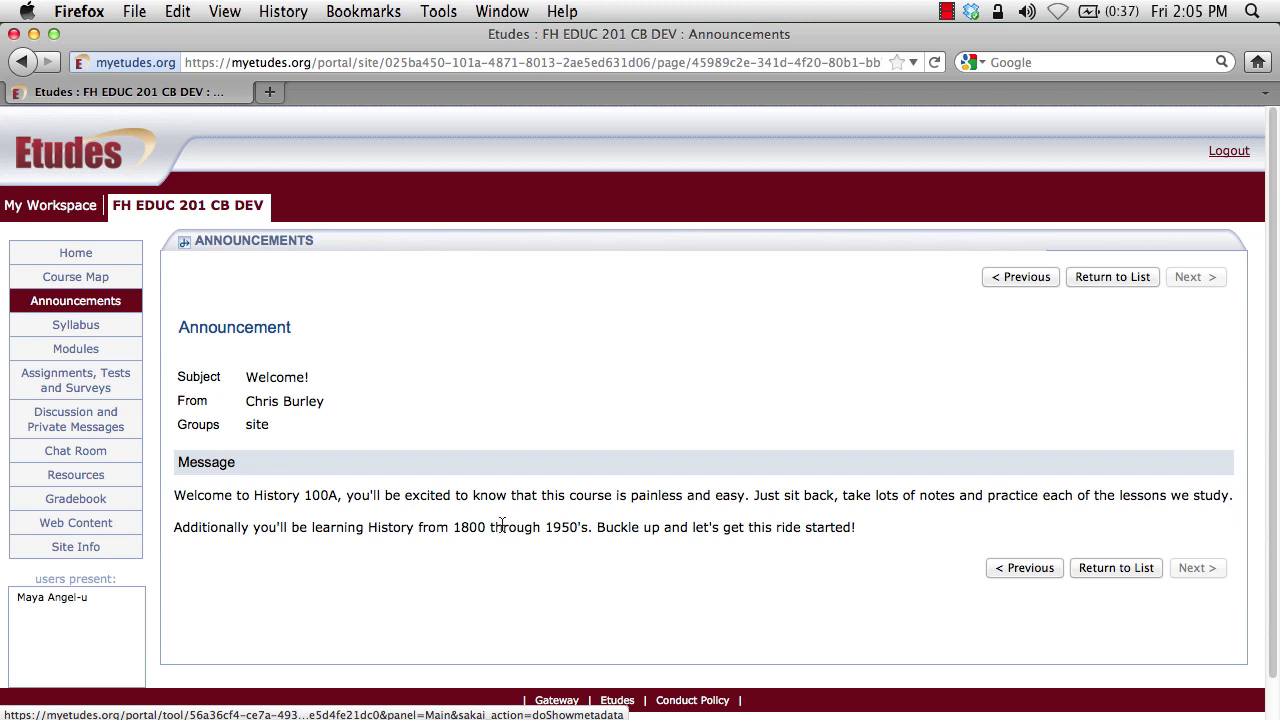
{"action": "left_click", "coordinate": [1112, 277]}
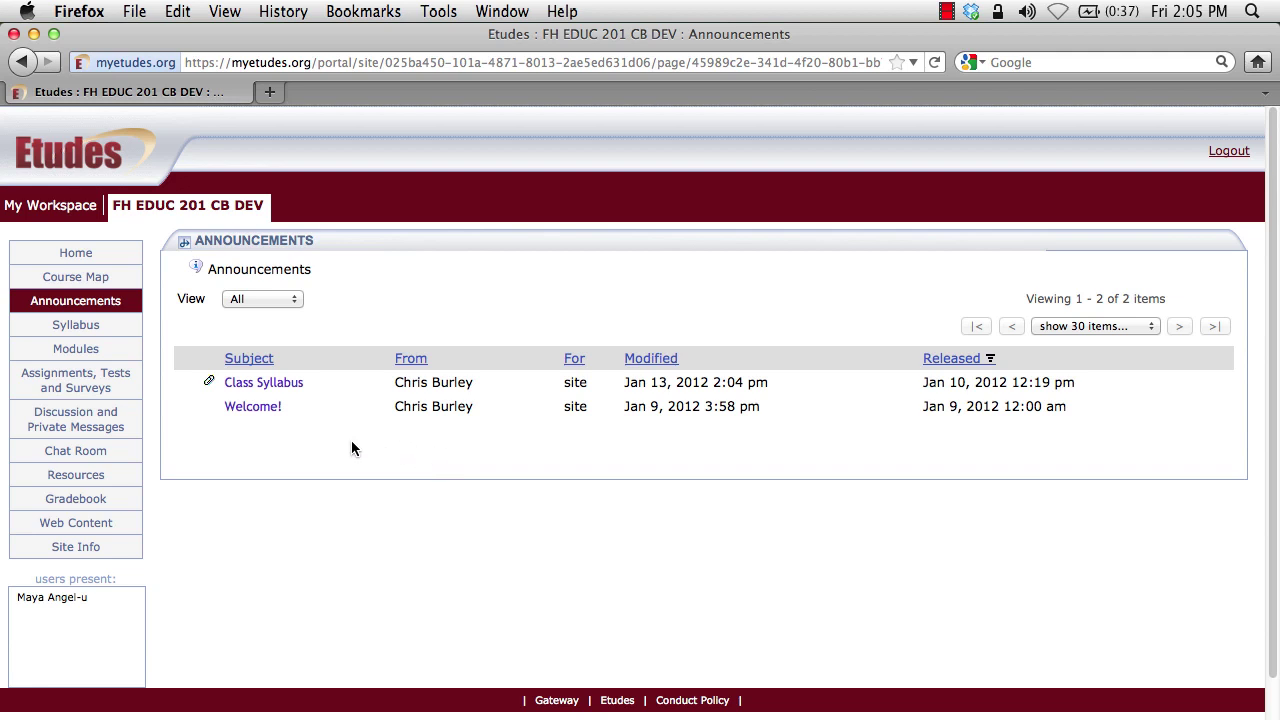
Read the Class Syllabus announcement and highlight its syllabus.html attachment, then go back to the list.
{"action": "left_click", "coordinate": [279, 388]}
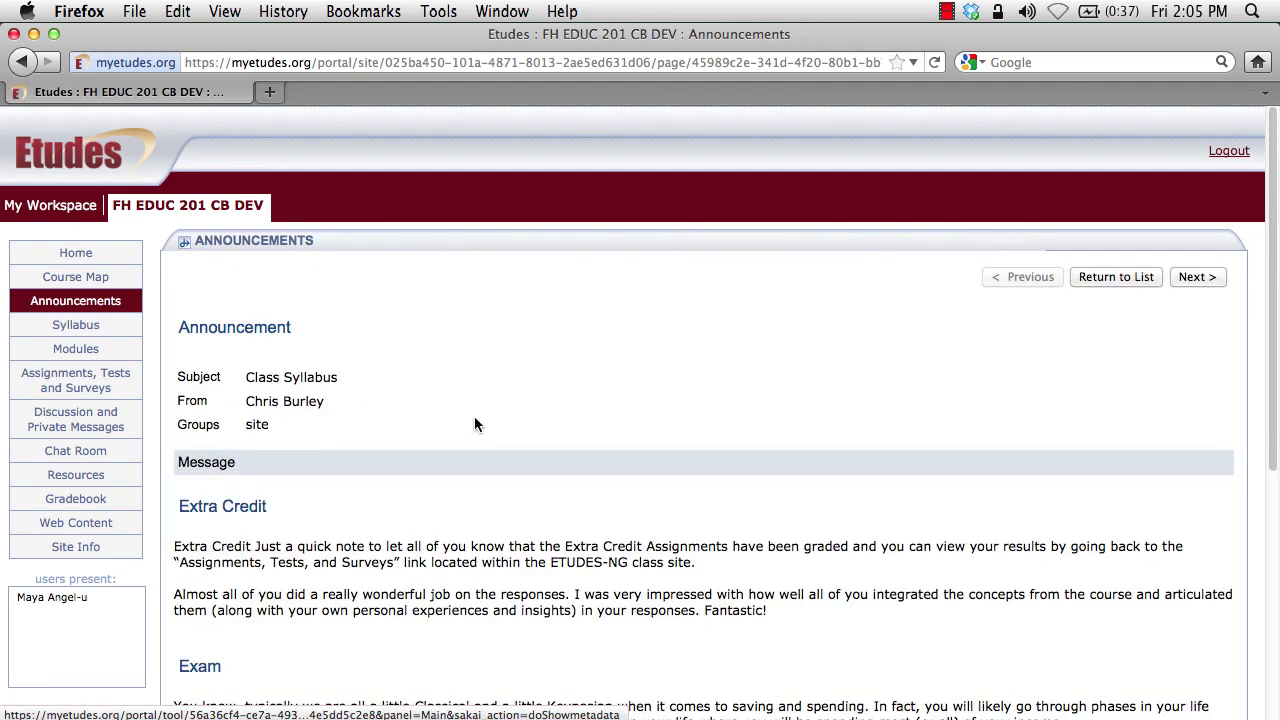
{"action": "scroll", "coordinate": [474, 420], "scroll_direction": "down", "scroll_amount": 5}
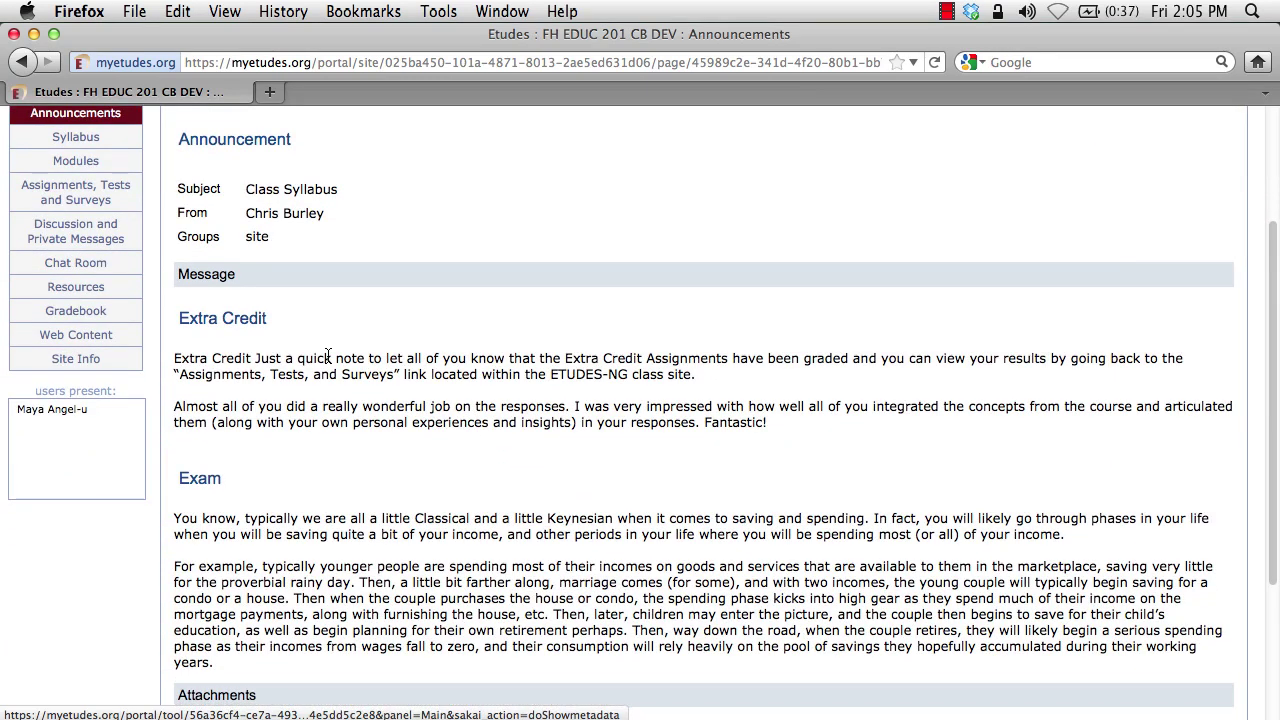
{"action": "scroll", "coordinate": [328, 360], "scroll_direction": "down", "scroll_amount": 3}
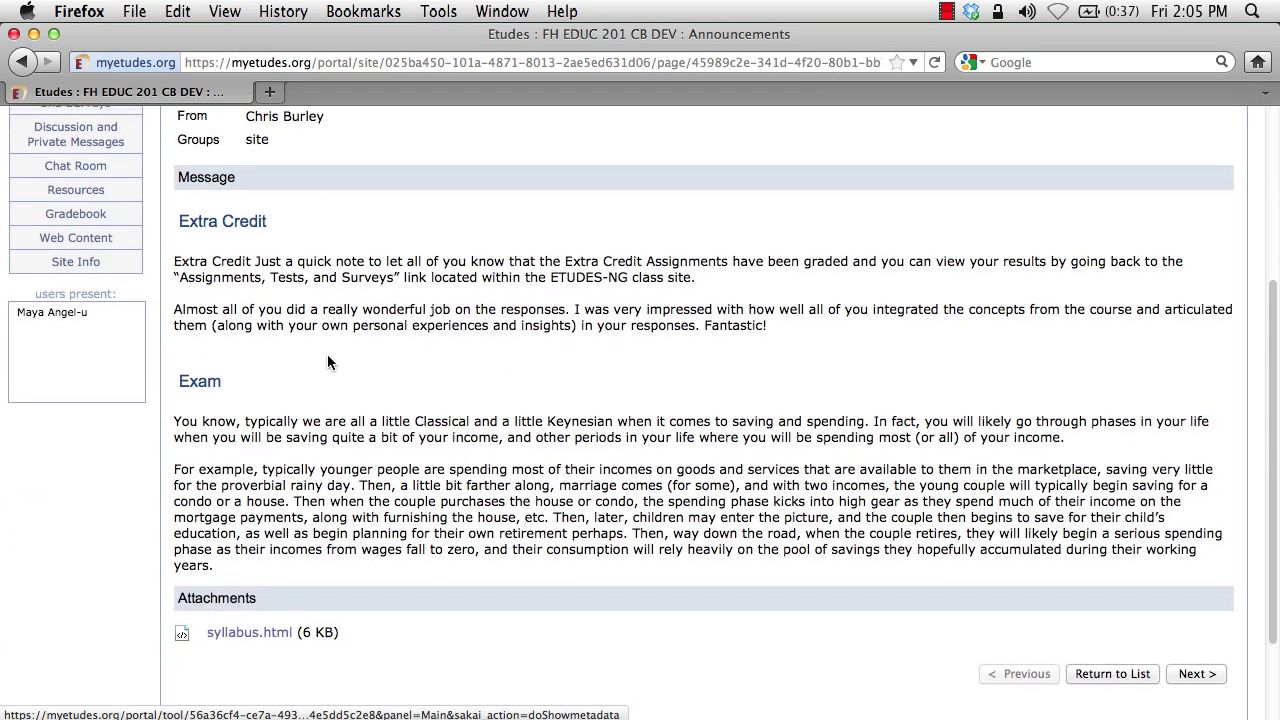
{"action": "left_click", "coordinate": [339, 631]}
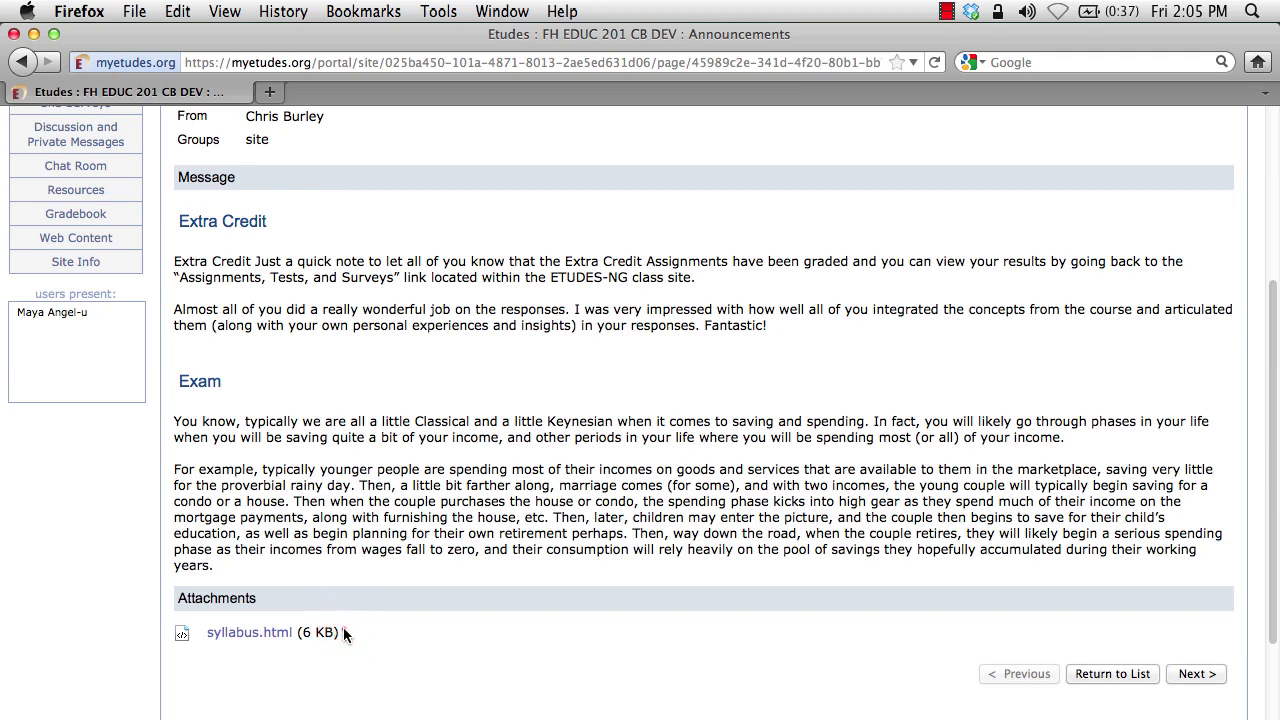
{"action": "left_click_drag", "start_coordinate": [339, 631], "coordinate": [206, 634]}
{"action": "left_click_drag", "start_coordinate": [316, 631], "coordinate": [342, 633]}
{"action": "scroll", "coordinate": [396, 644], "scroll_direction": "up", "scroll_amount": 1}
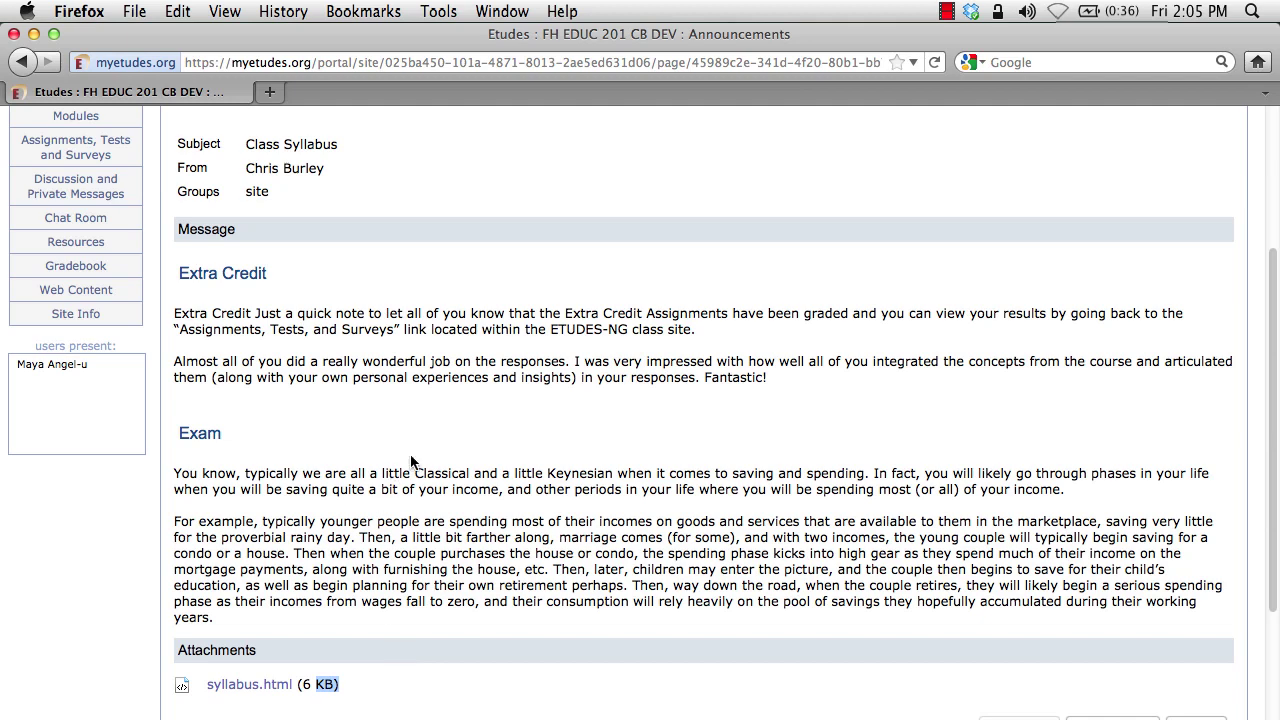
{"action": "scroll", "coordinate": [410, 462], "scroll_direction": "up", "scroll_amount": 1}
{"action": "scroll", "coordinate": [410, 462], "scroll_direction": "up", "scroll_amount": 3}
{"action": "key", "text": "super+bracketleft"}
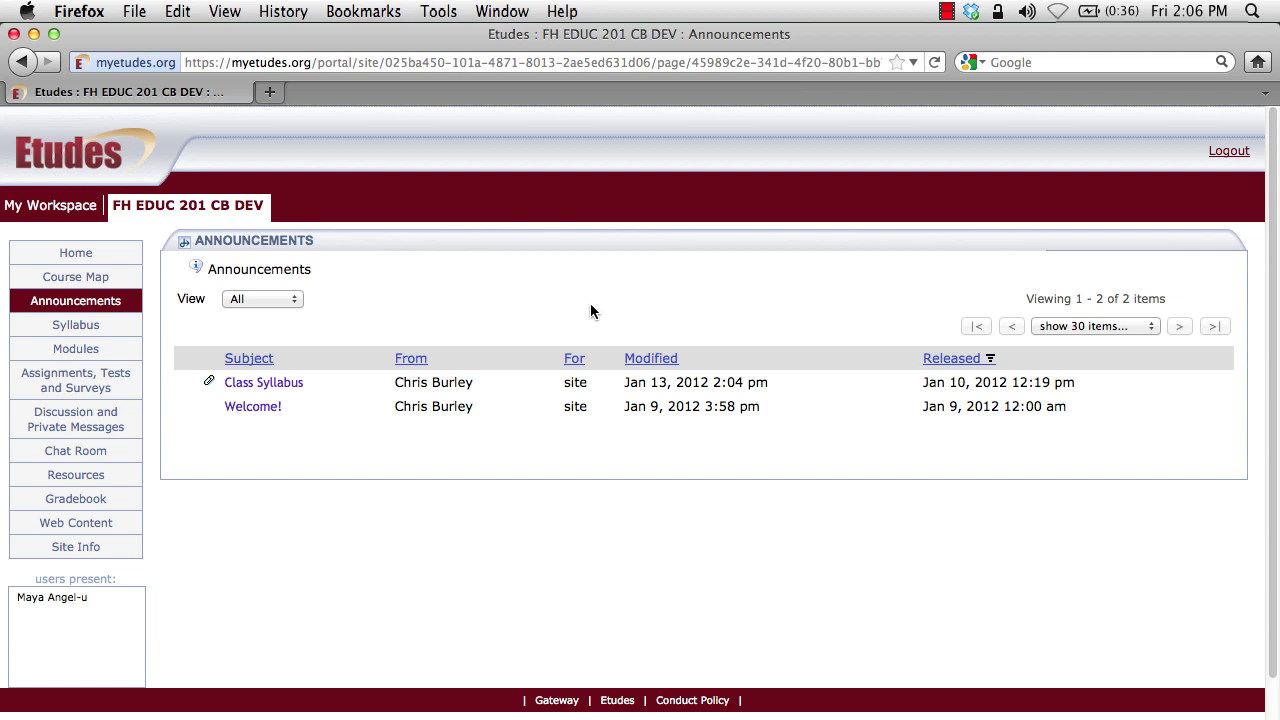
Open the History 101 Syllabus and scroll through its office hours, grading breakdown and grade scale.
{"action": "left_click", "coordinate": [66, 330]}
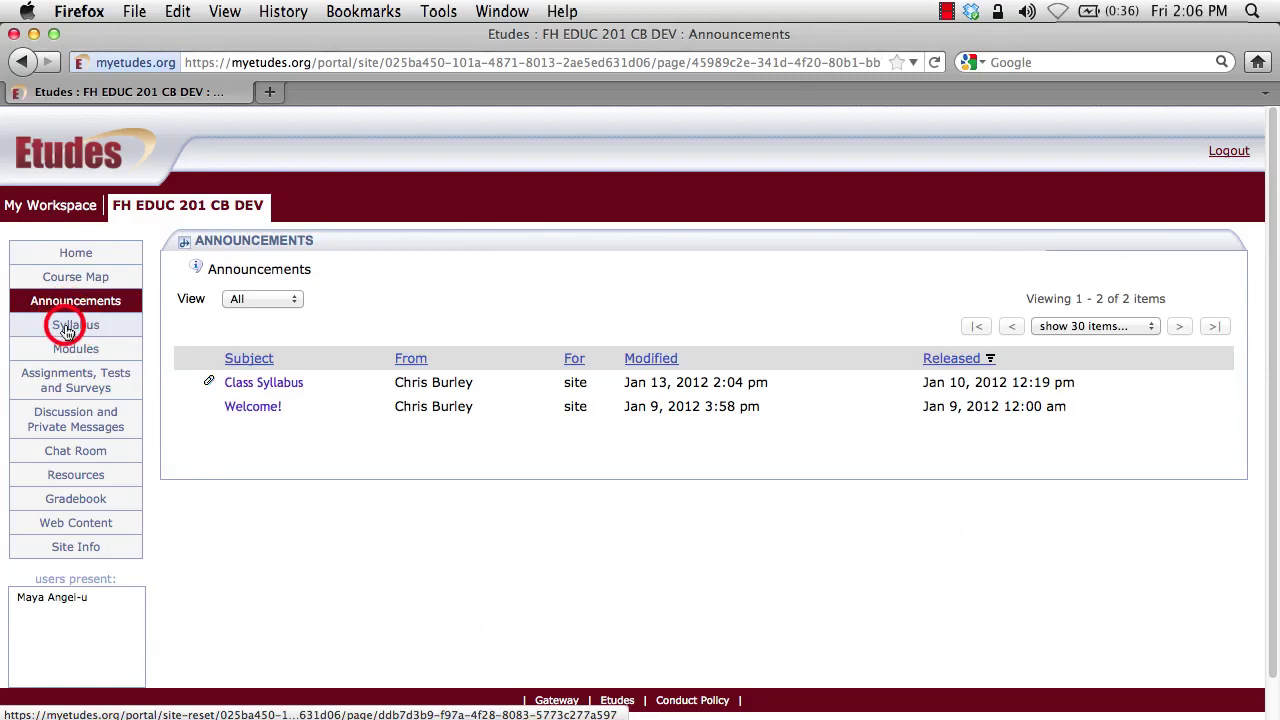
{"action": "scroll", "coordinate": [679, 313], "scroll_direction": "down", "scroll_amount": 2}
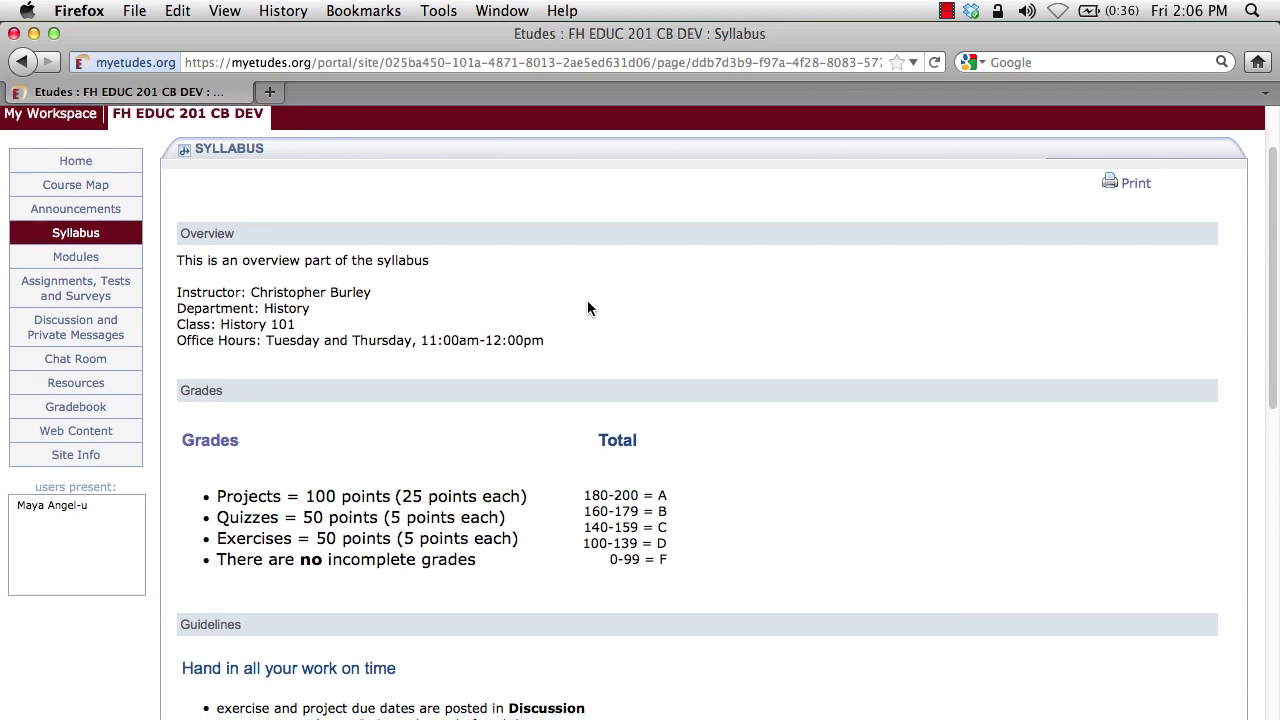
{"action": "scroll", "coordinate": [587, 308], "scroll_direction": "down", "scroll_amount": 1}
{"action": "scroll", "coordinate": [587, 308], "scroll_direction": "up", "scroll_amount": 3}
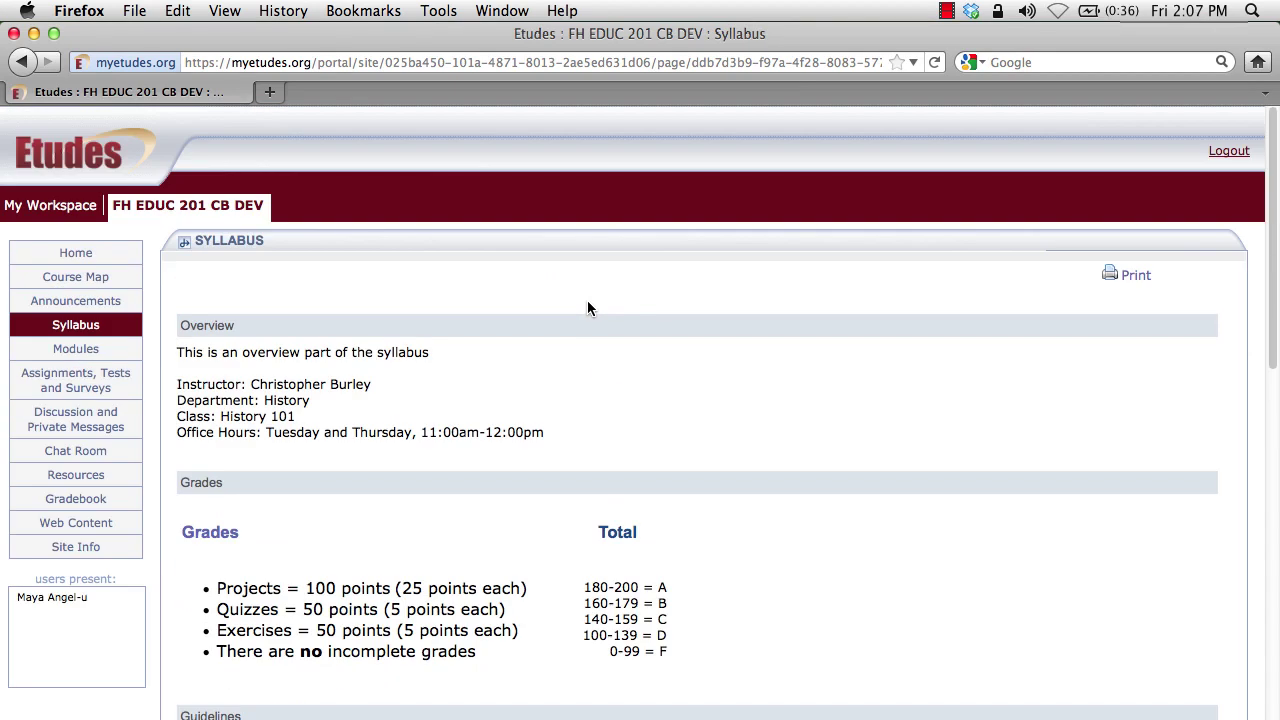
{"action": "scroll", "coordinate": [587, 308], "scroll_direction": "down", "scroll_amount": 2}
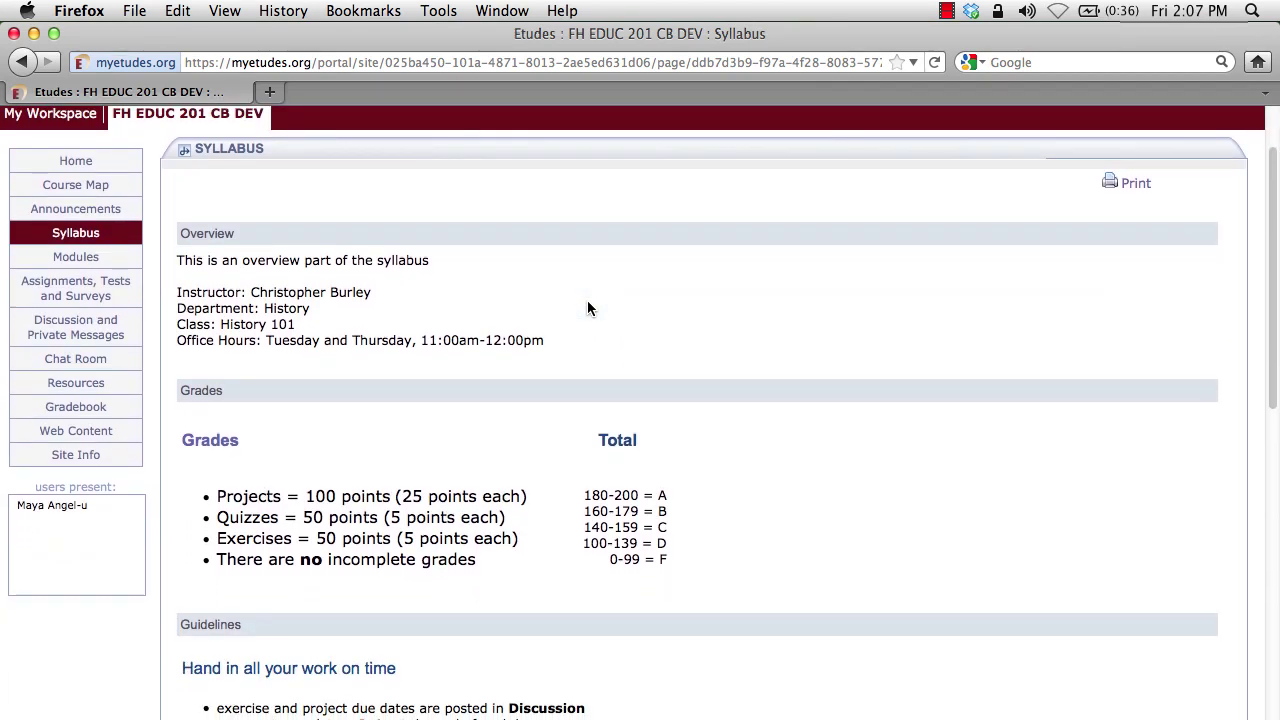